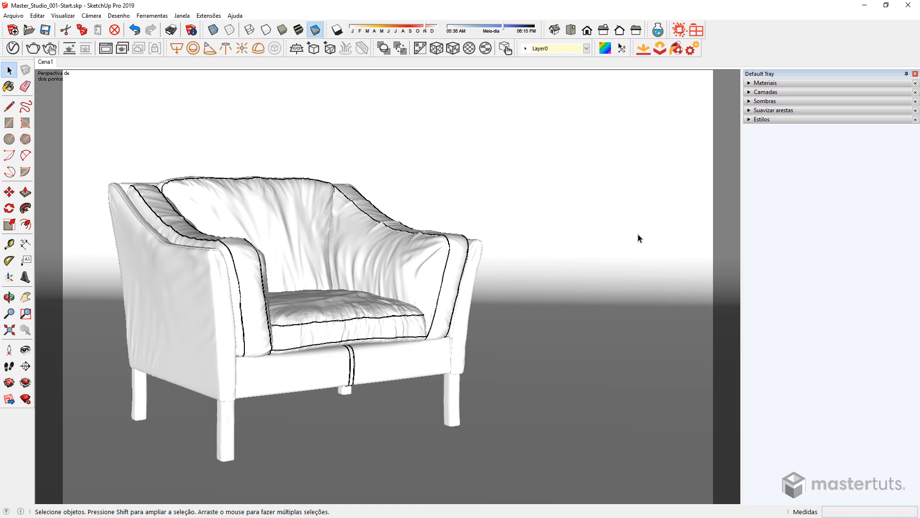
- Enable V-Ray's Material Override in the render settings and inspect its override colour
{"action": "middle_click_drag", "start_coordinate": [638, 238], "coordinate": [259, 261]}
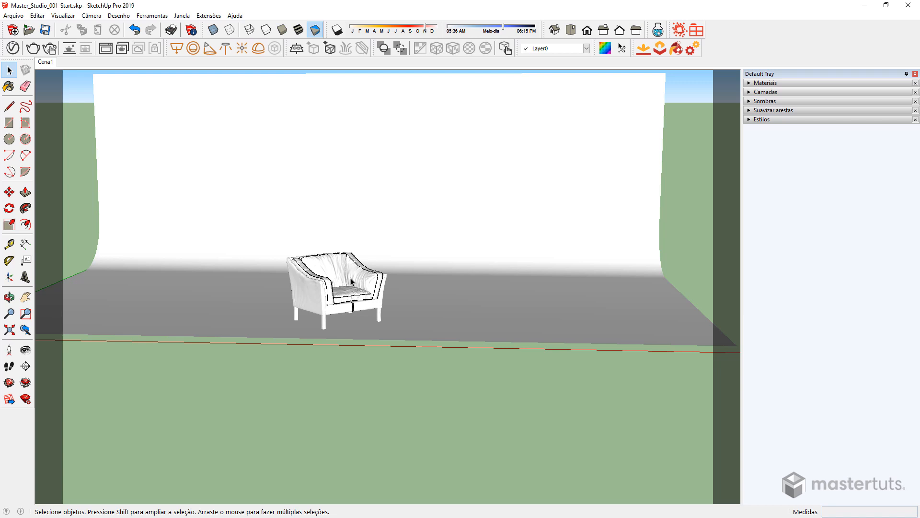
{"action": "middle_click_drag", "start_coordinate": [351, 282], "coordinate": [367, 276]}
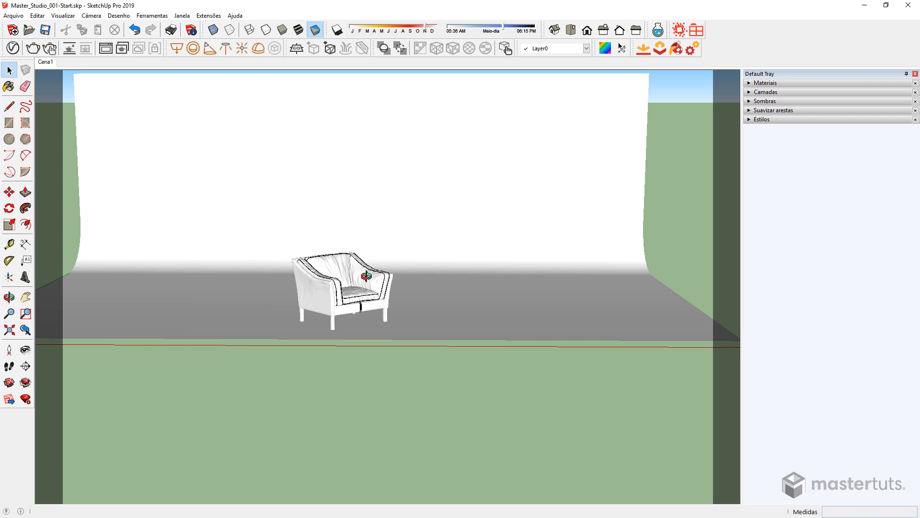
{"action": "middle_click_drag", "start_coordinate": [382, 271], "coordinate": [435, 303]}
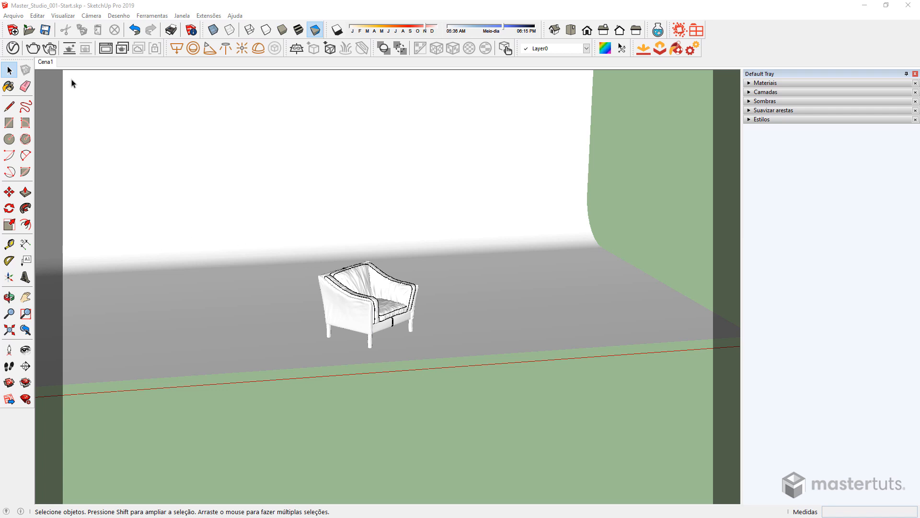
{"action": "left_click", "coordinate": [10, 48]}
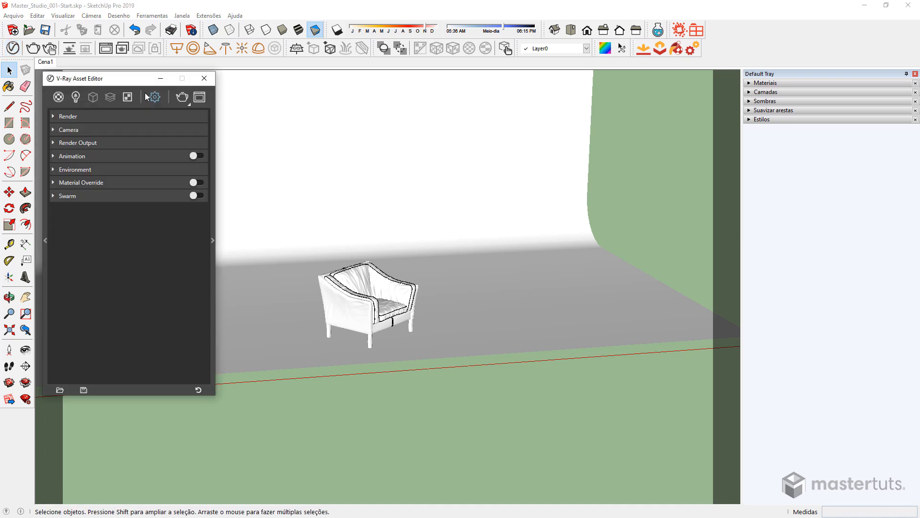
{"action": "left_click", "coordinate": [120, 182]}
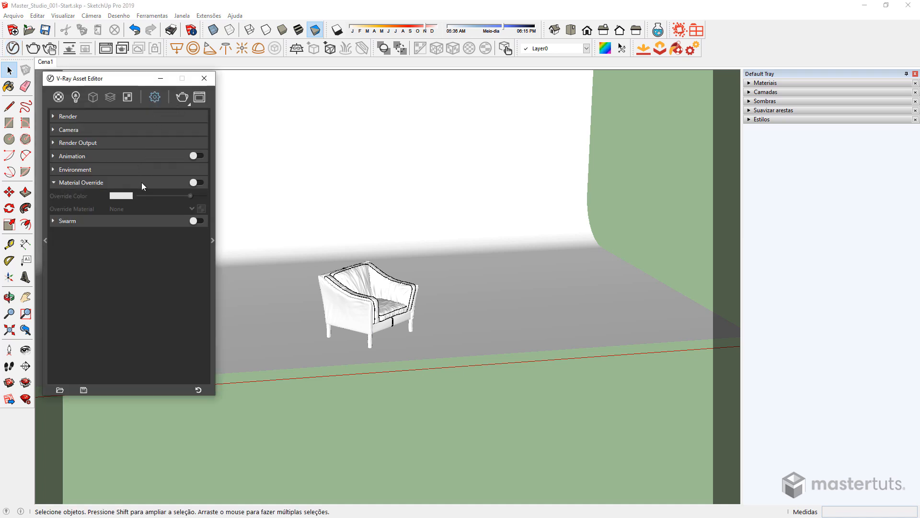
{"action": "left_click", "coordinate": [196, 183]}
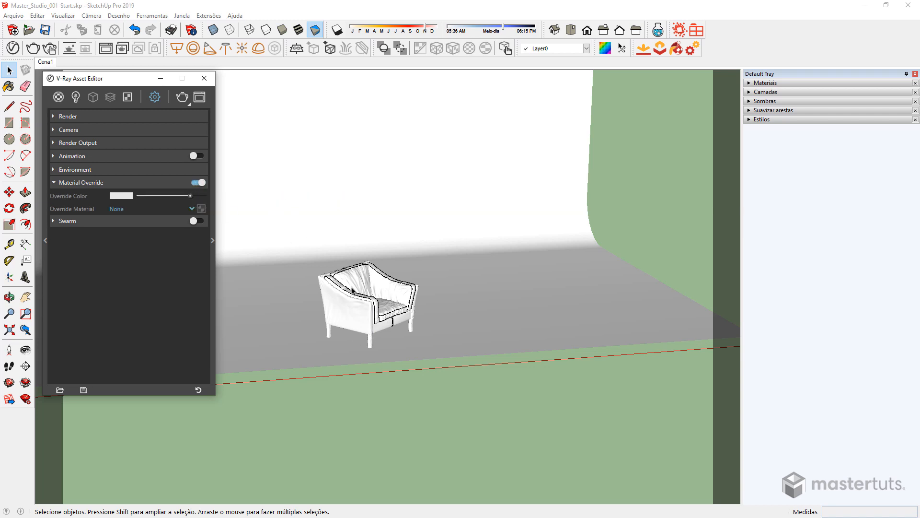
{"action": "left_click", "coordinate": [120, 196]}
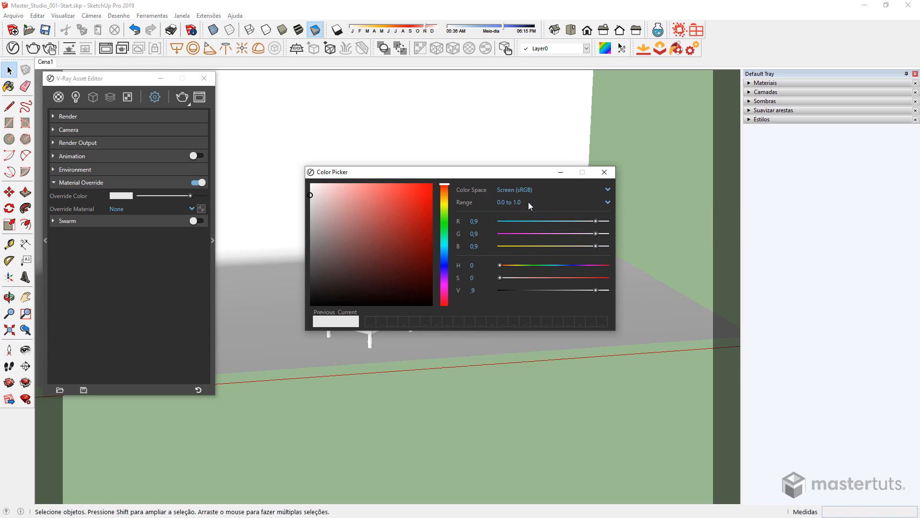
{"action": "left_click", "coordinate": [602, 172]}
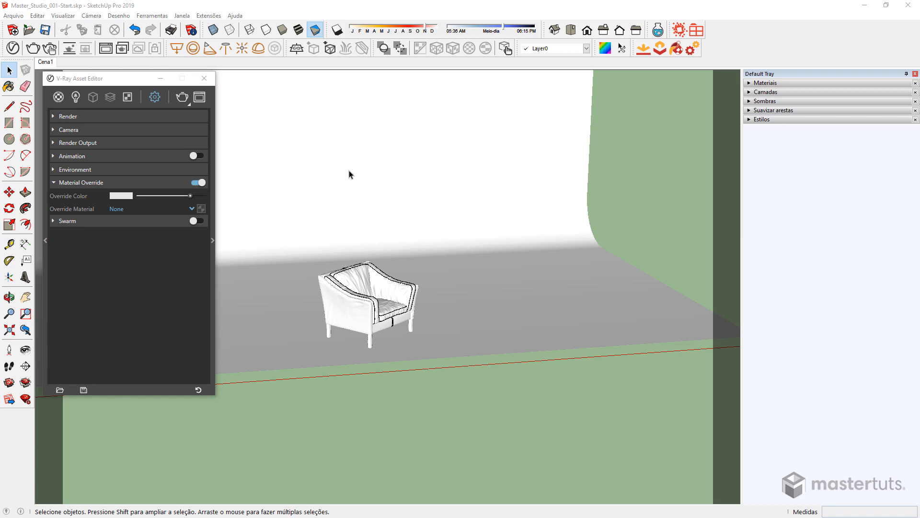
- Place a V-Ray rectangle light flat on the studio floor beside the armchair, toward the backdrop's front edge
{"action": "left_click", "coordinate": [180, 53]}
{"action": "left_click", "coordinate": [497, 320]}
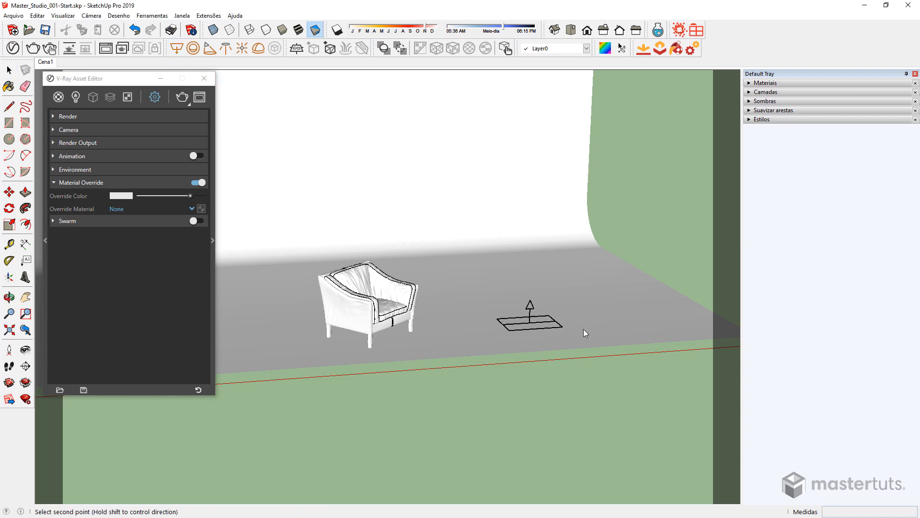
{"action": "left_click", "coordinate": [646, 342]}
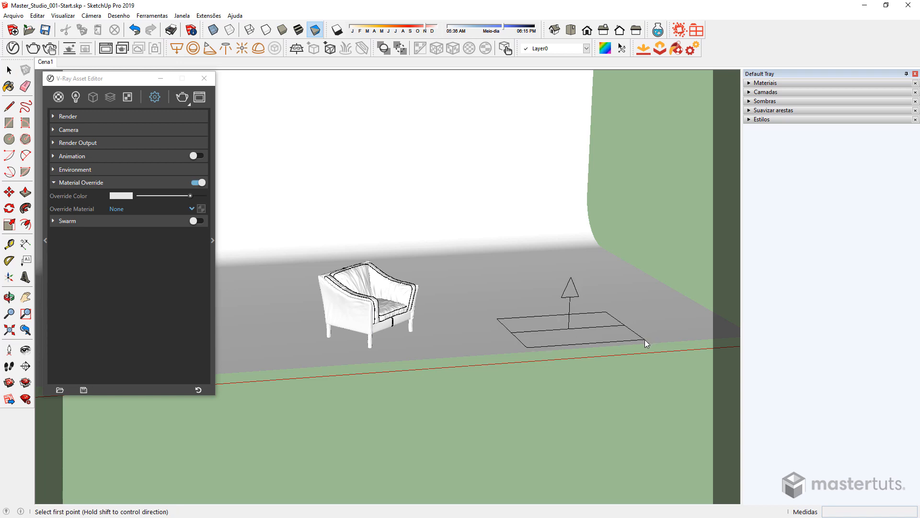
{"action": "key", "text": "space"}
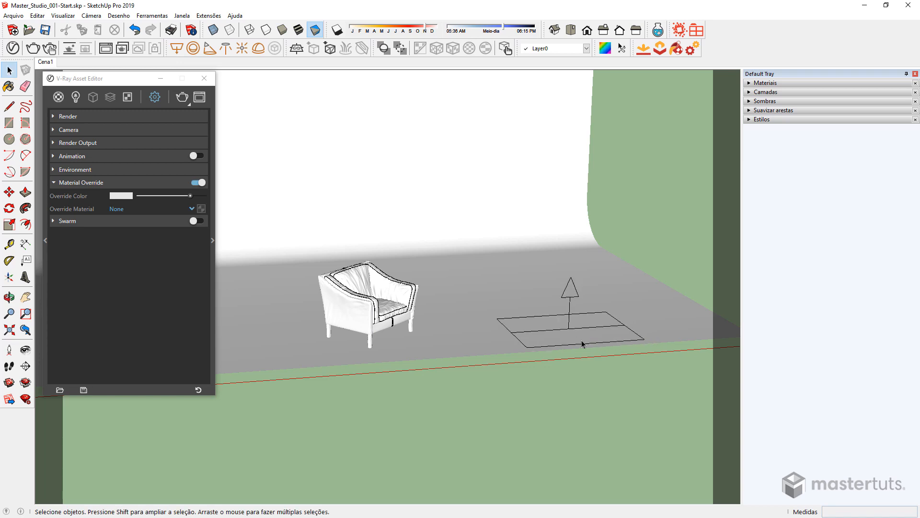
- Rotate the rectangle light 90° to stand upright facing the armchair and raise it about 1.19 m
{"action": "left_click", "coordinate": [542, 350]}
{"action": "key", "text": "m"}
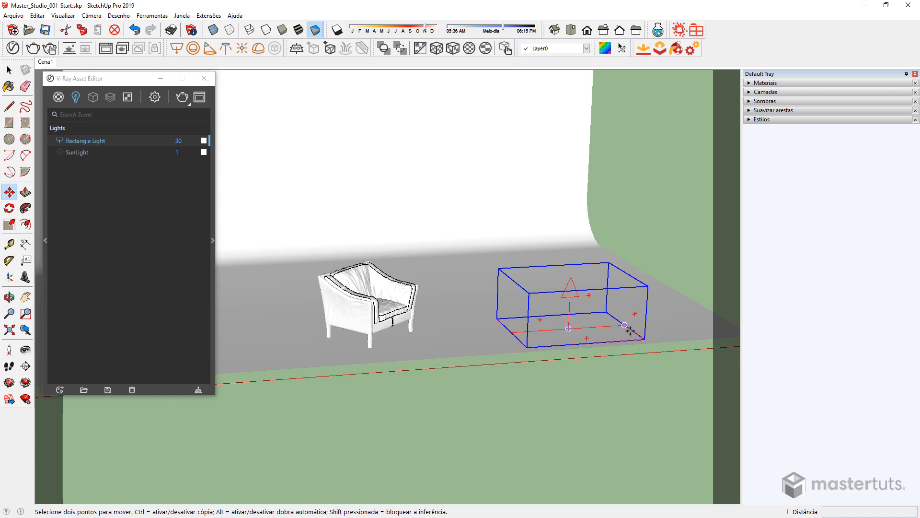
{"action": "key", "text": "q"}
{"action": "left_click", "coordinate": [635, 315]}
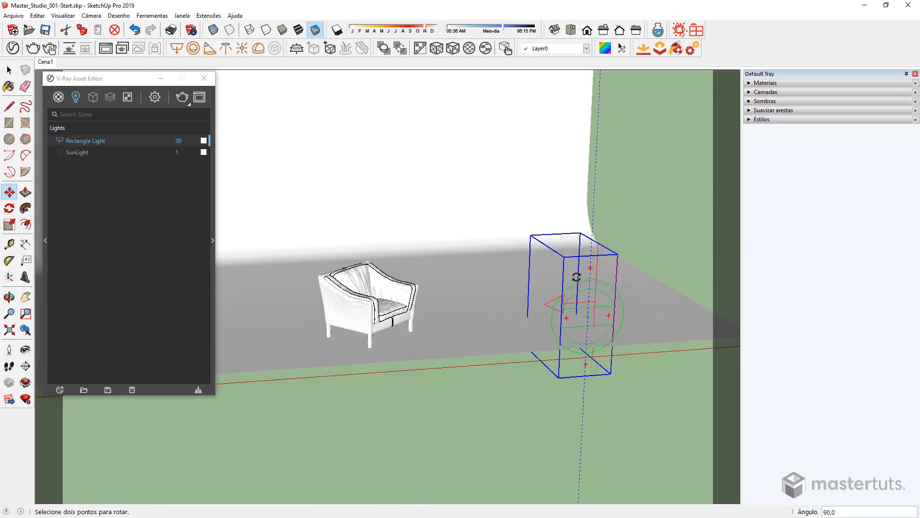
{"action": "left_click", "coordinate": [588, 270]}
{"action": "left_click", "coordinate": [640, 317]}
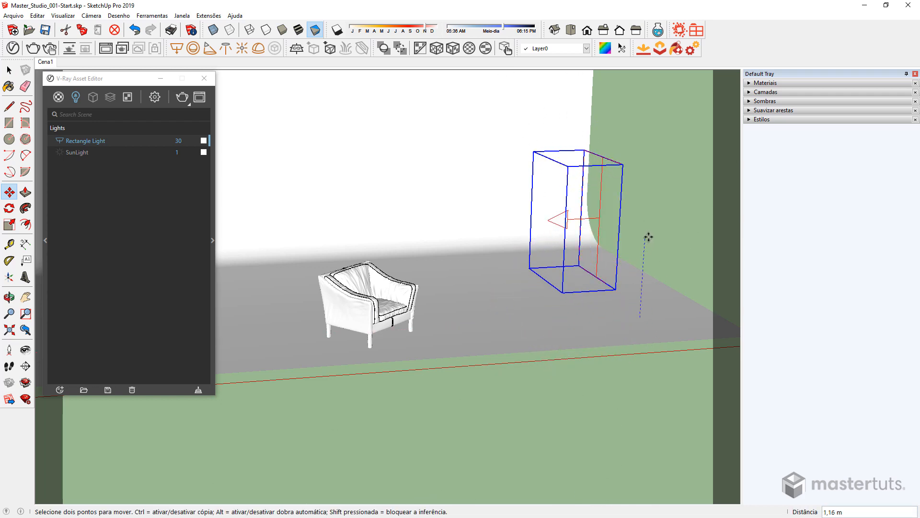
{"action": "left_click", "coordinate": [642, 246]}
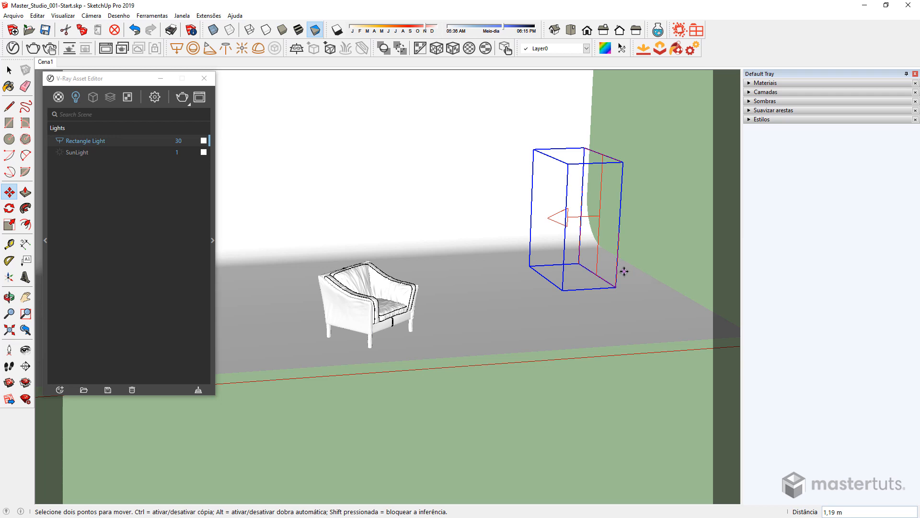
- Rotate the rectangle light 45° about its vertical axis, and turn it slightly back toward the armchair
{"action": "middle_click_drag", "start_coordinate": [524, 246], "coordinate": [477, 272]}
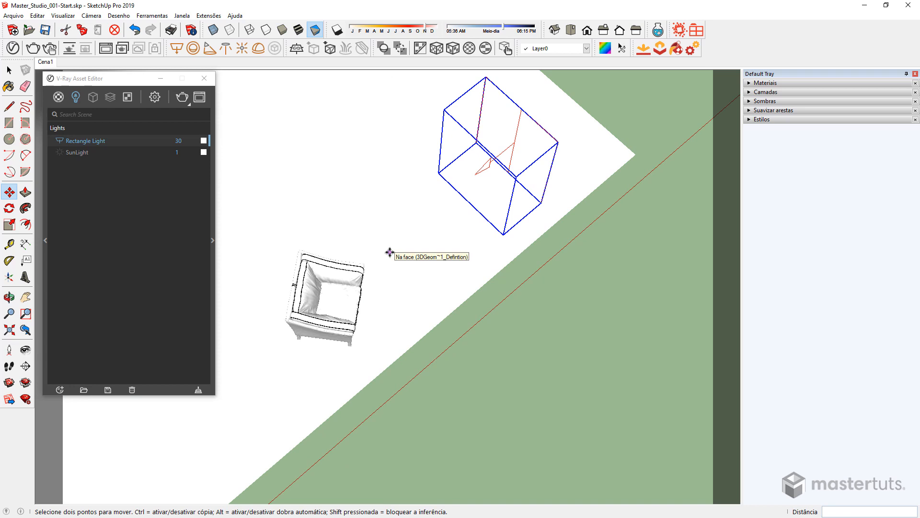
{"action": "key", "text": "q"}
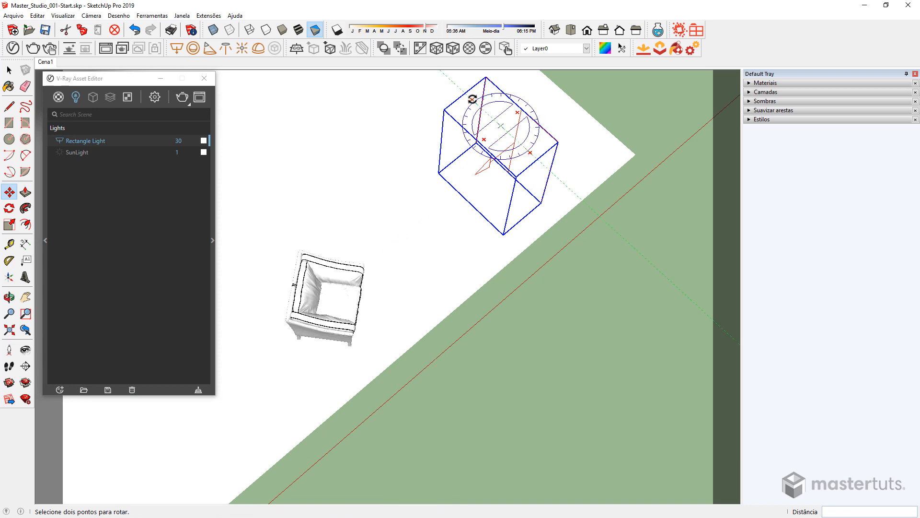
{"action": "left_click", "coordinate": [472, 99]}
{"action": "left_click", "coordinate": [498, 121]}
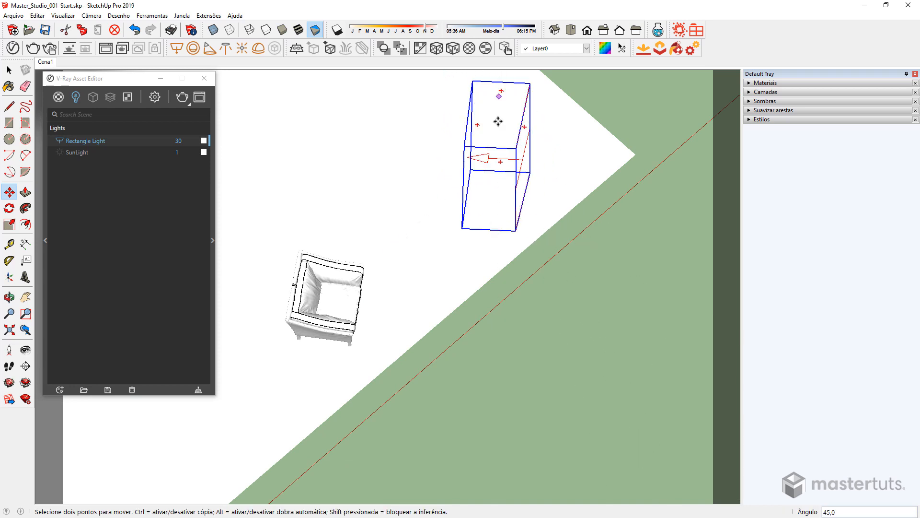
{"action": "mouse_move", "coordinate": [423, 269]}
{"action": "middle_mouse_down"}
{"action": "mouse_move", "coordinate": [464, 248]}
{"action": "mouse_move", "coordinate": [415, 258]}
{"action": "middle_mouse_up"}
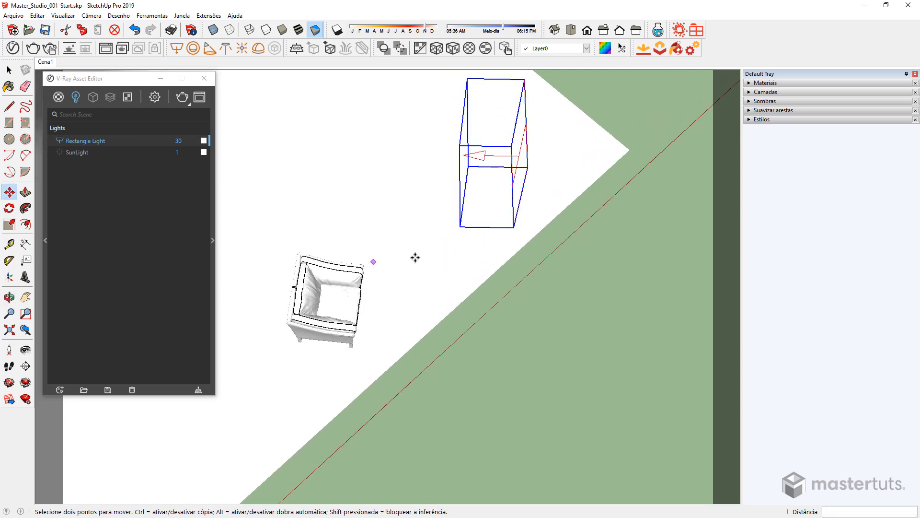
{"action": "scroll", "coordinate": [499, 153], "scroll_direction": "up", "scroll_amount": 1}
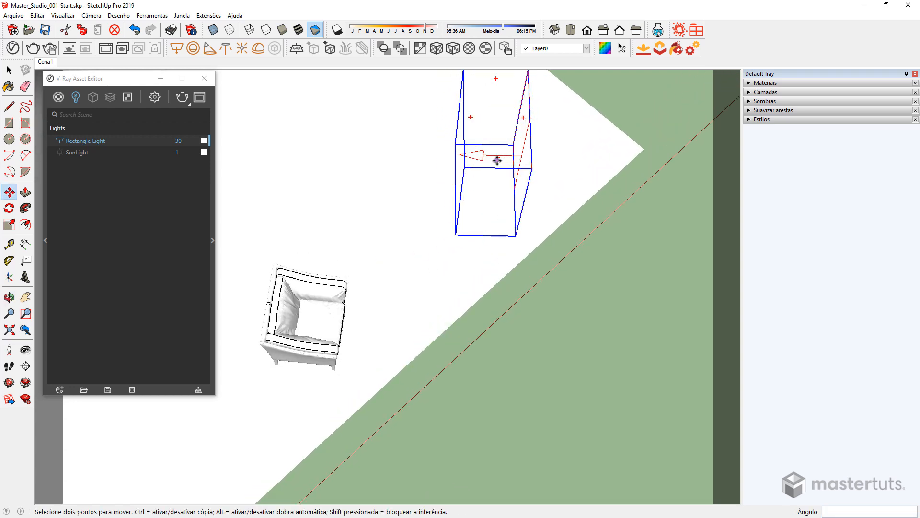
{"action": "left_click", "coordinate": [496, 156]}
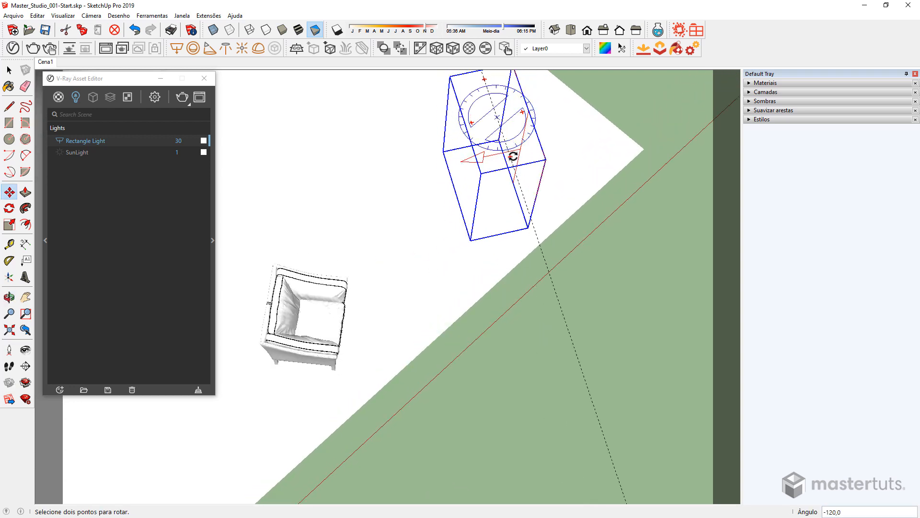
{"action": "left_click", "coordinate": [513, 155]}
- Move the angled rectangle light forward to the front edge of the studio floor
{"action": "scroll", "coordinate": [479, 229], "scroll_direction": "down", "scroll_amount": 4}
{"action": "scroll", "coordinate": [448, 272], "scroll_direction": "down", "scroll_amount": 3}
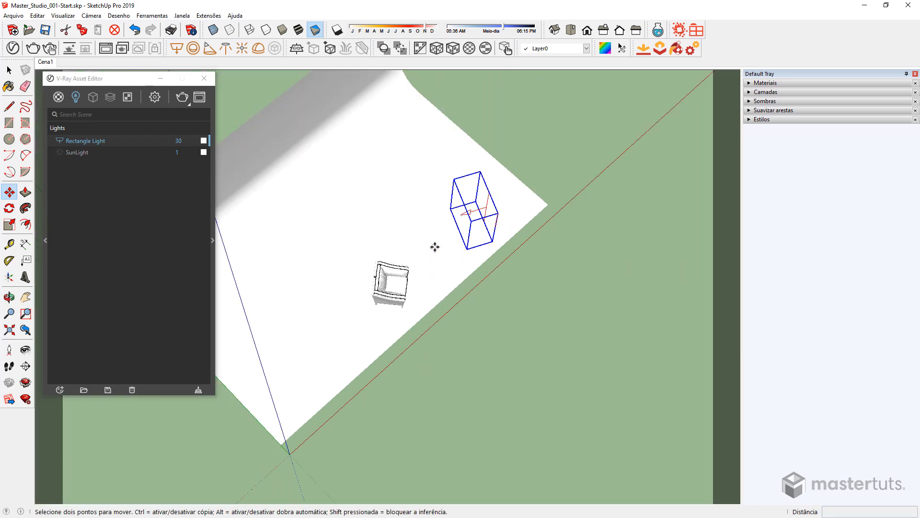
{"action": "left_click", "coordinate": [435, 247]}
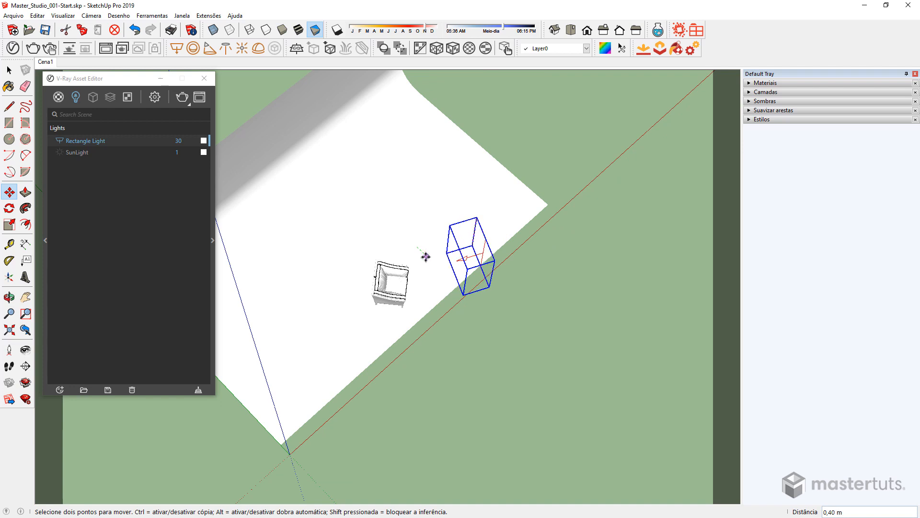
{"action": "left_click", "coordinate": [426, 257]}
- Rename the rectangle light as Luz Primaria in the V-Ray lights list
{"action": "middle_click_drag", "start_coordinate": [425, 256], "coordinate": [244, 236]}
{"action": "middle_click_drag", "start_coordinate": [460, 251], "coordinate": [482, 306]}
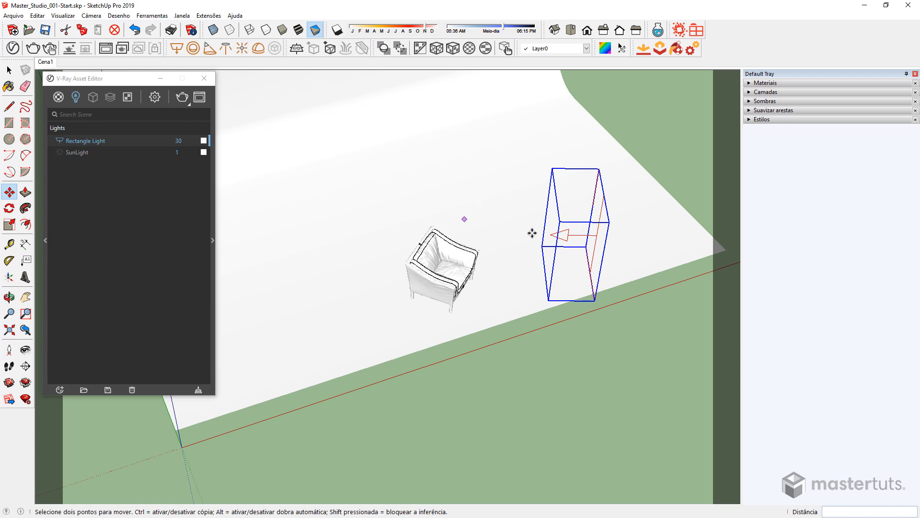
{"action": "left_click", "coordinate": [106, 137]}
{"action": "double_click", "coordinate": [98, 141]}
{"action": "left_click_drag", "start_coordinate": [90, 141], "coordinate": [66, 143]}
{"action": "type", "text": "Luz"}
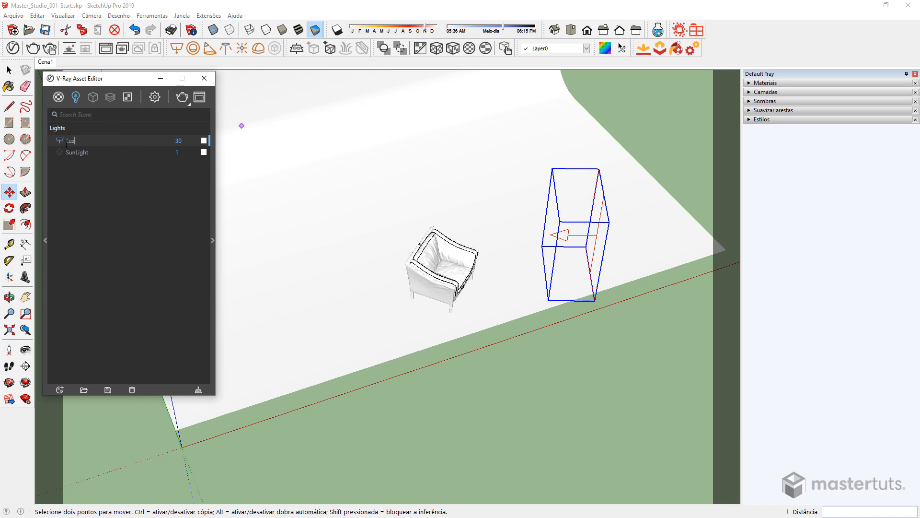
{"action": "type", "text": " Primaria"}
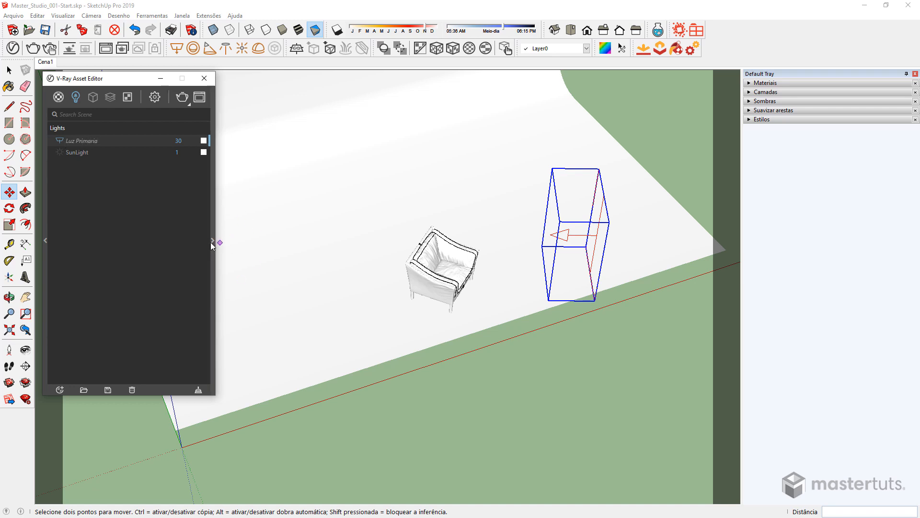
- Set the intensity units of the Luz Primaria light to Radiant power (W)
{"action": "left_click", "coordinate": [212, 241]}
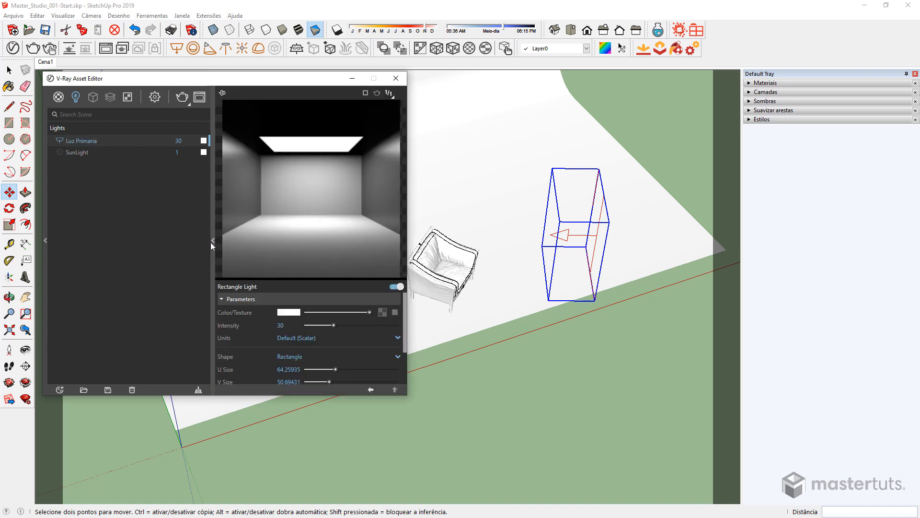
{"action": "left_click", "coordinate": [288, 339]}
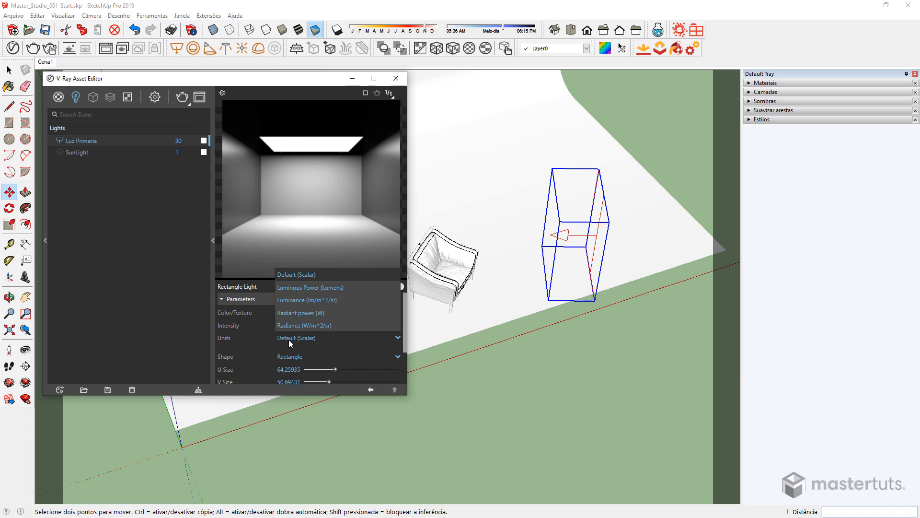
{"action": "left_click", "coordinate": [326, 313]}
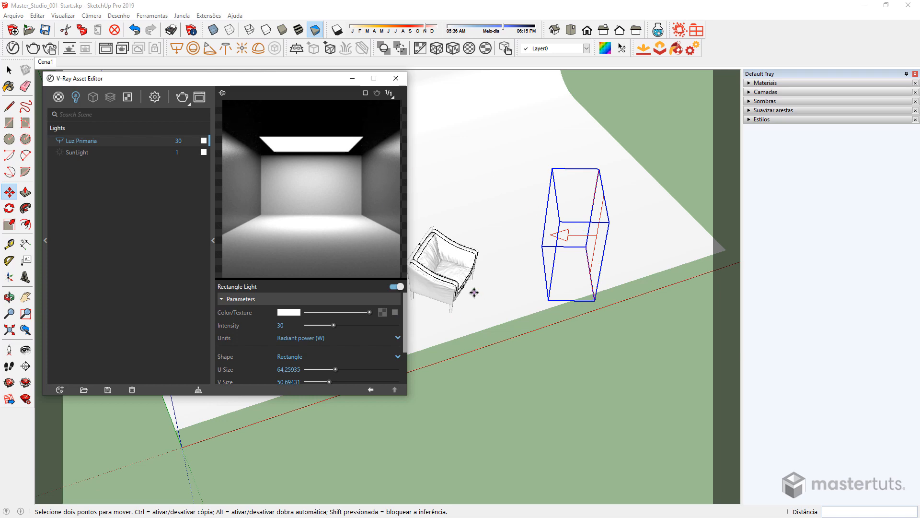
- Return to the saved camera scene Cena1, close the V-Ray Asset Editor and render the armchair
{"action": "left_click", "coordinate": [46, 63]}
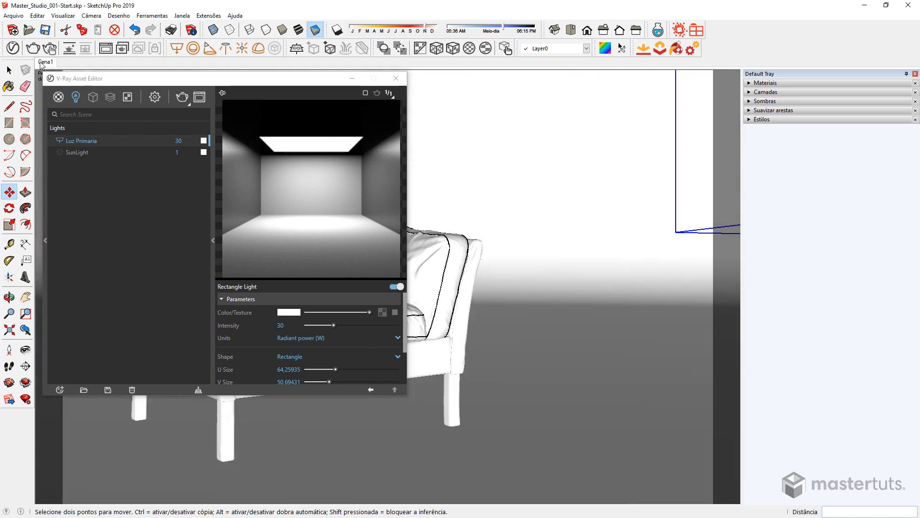
{"action": "left_click", "coordinate": [396, 78]}
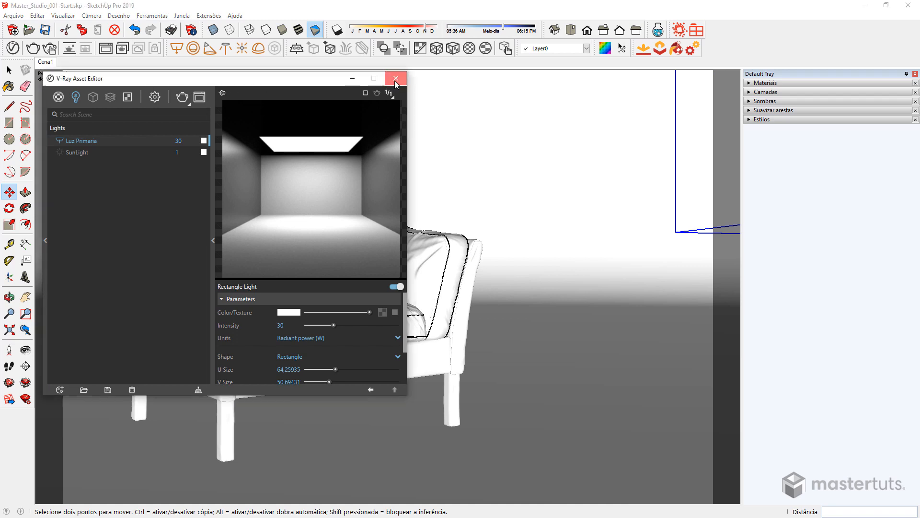
{"action": "left_click", "coordinate": [33, 48]}
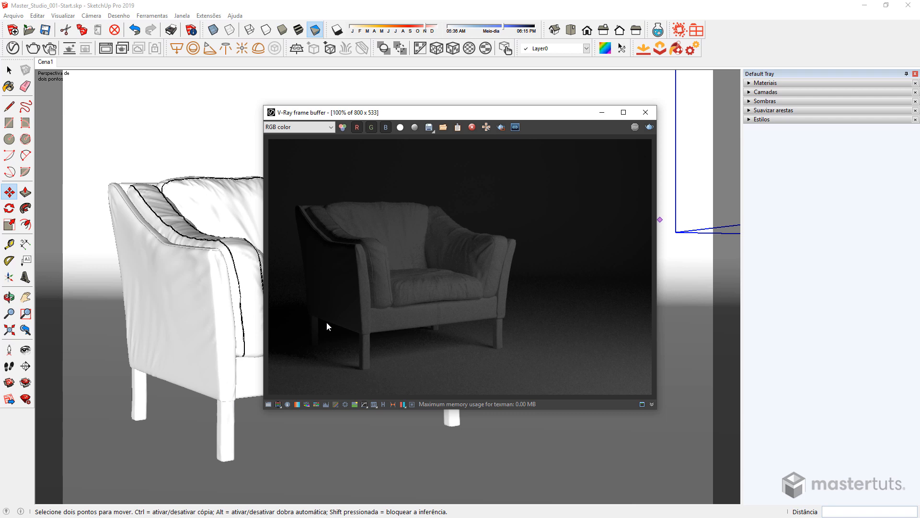
- Set the Luz Primaria light's intensity to 100 and render the armchair again
{"action": "left_click", "coordinate": [12, 48]}
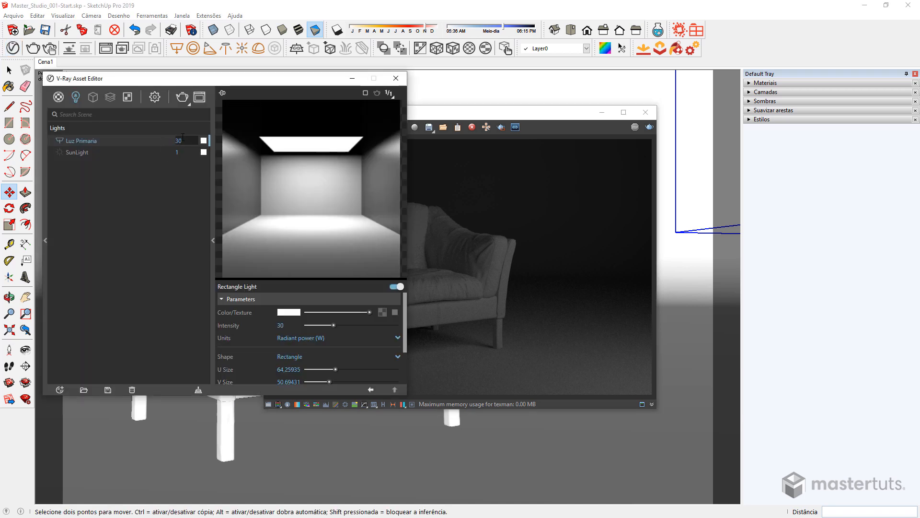
{"action": "double_click", "coordinate": [181, 141]}
{"action": "type", "text": "100"}
{"action": "key", "text": "Return"}
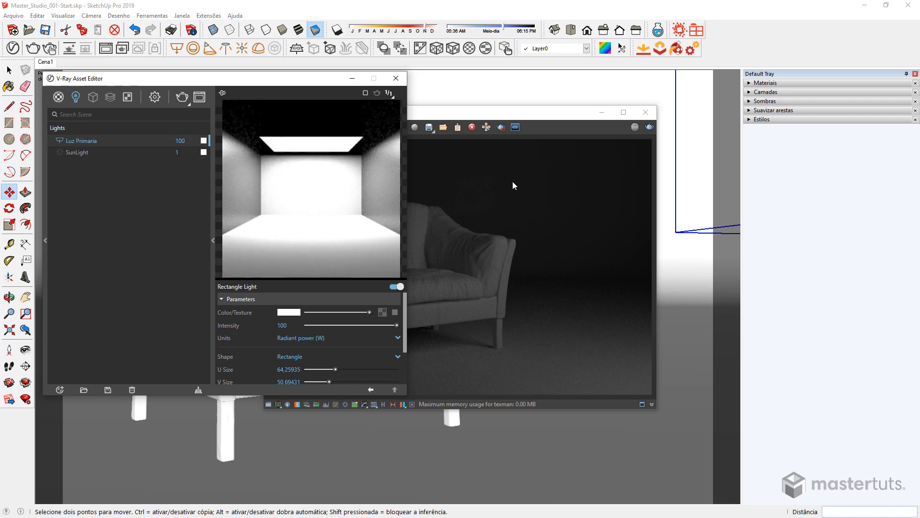
{"action": "left_click", "coordinate": [649, 132]}
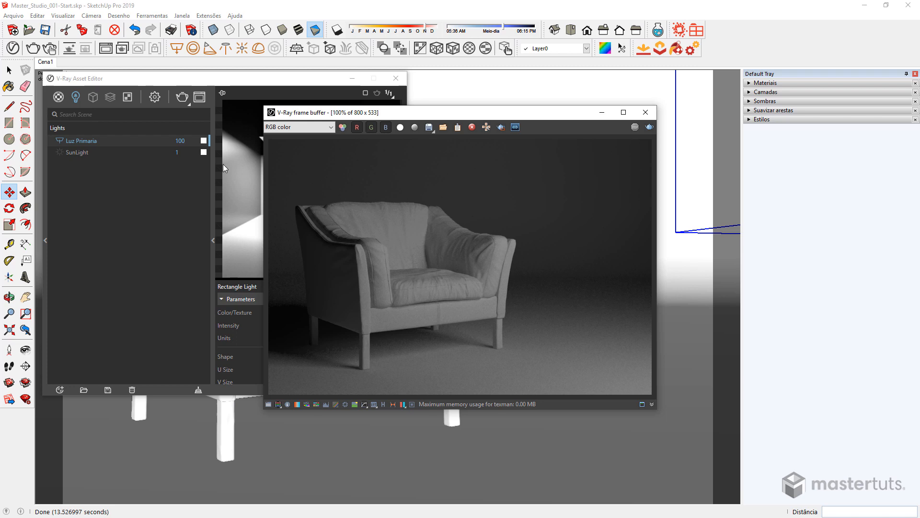
- Set the Luz Primaria light's intensity to 400 and render the armchair again
{"action": "left_click", "coordinate": [179, 144]}
{"action": "double_click", "coordinate": [180, 141]}
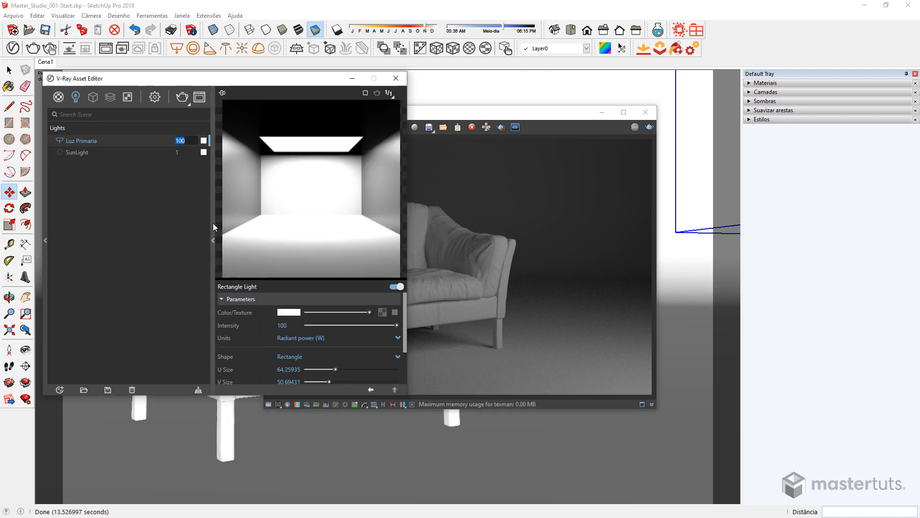
{"action": "type", "text": "400"}
{"action": "key", "text": "Return"}
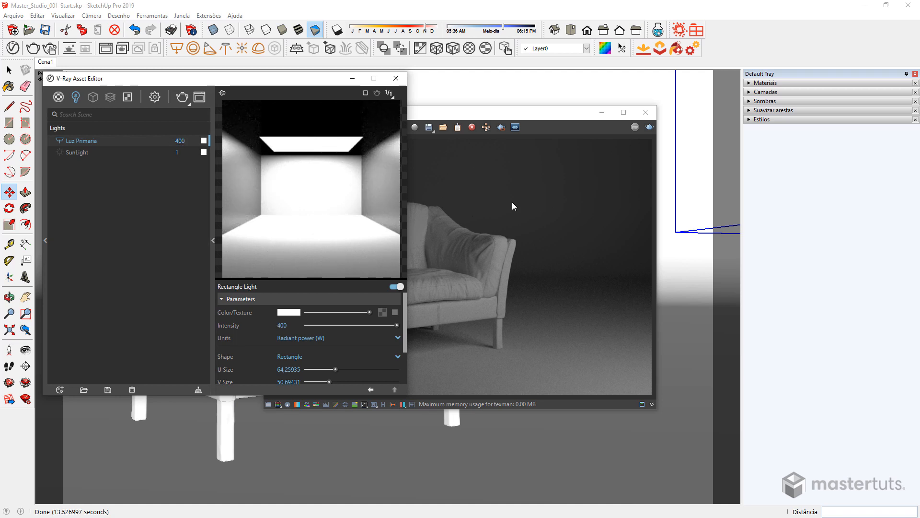
{"action": "left_click", "coordinate": [645, 131]}
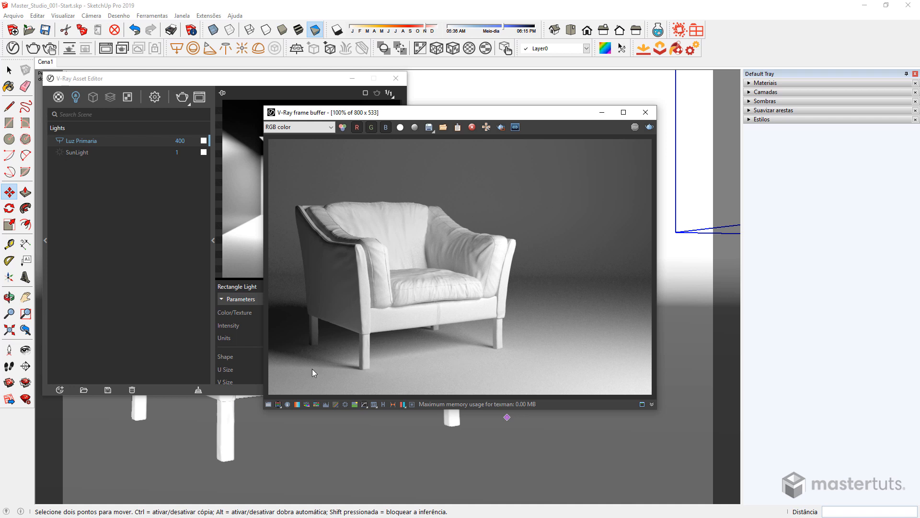
- Show the render's color corrections, enable the Exposure correction and lower Highlight Burn to 0.26
{"action": "left_click", "coordinate": [268, 404]}
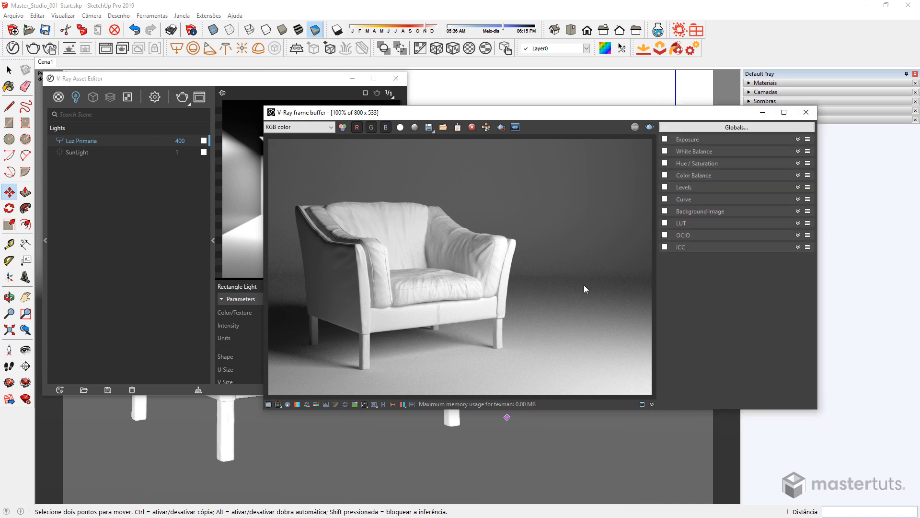
{"action": "left_click", "coordinate": [665, 139]}
{"action": "left_click", "coordinate": [685, 141]}
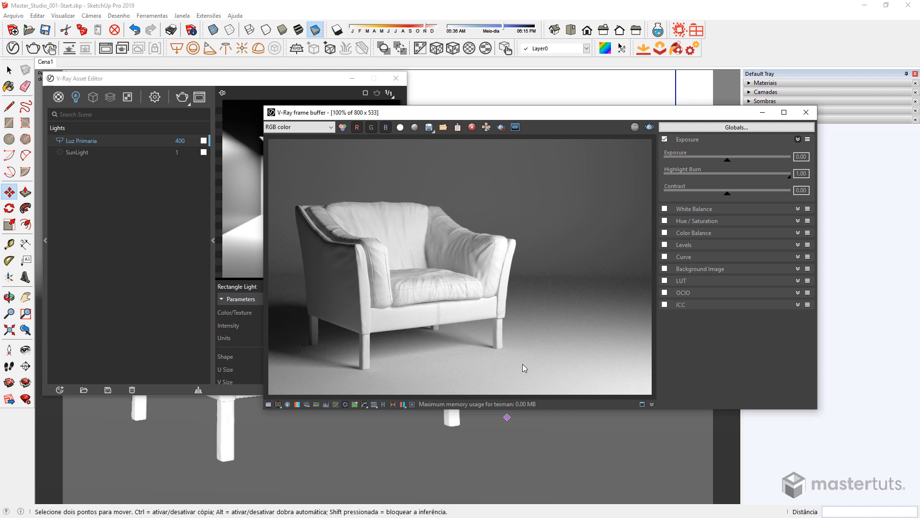
{"action": "left_click_drag", "start_coordinate": [789, 177], "coordinate": [697, 193]}
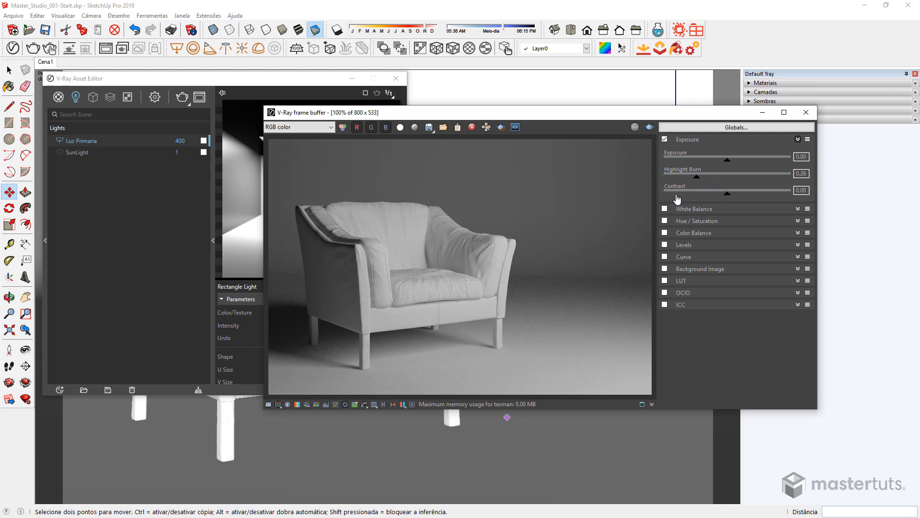
- Enable the Curve correction and shape it into an S-curve that deepens the shadows and lifts the highlights
{"action": "left_click", "coordinate": [664, 257]}
{"action": "left_click", "coordinate": [682, 258]}
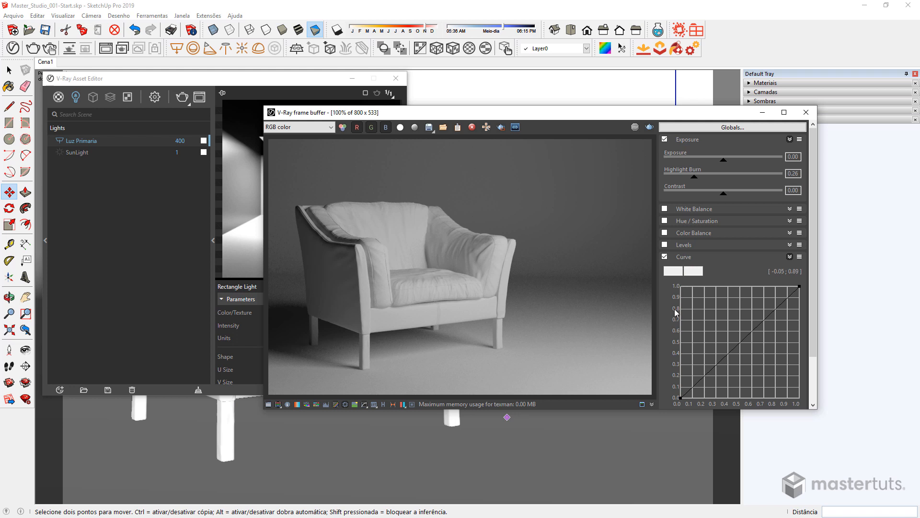
{"action": "left_click", "coordinate": [682, 398]}
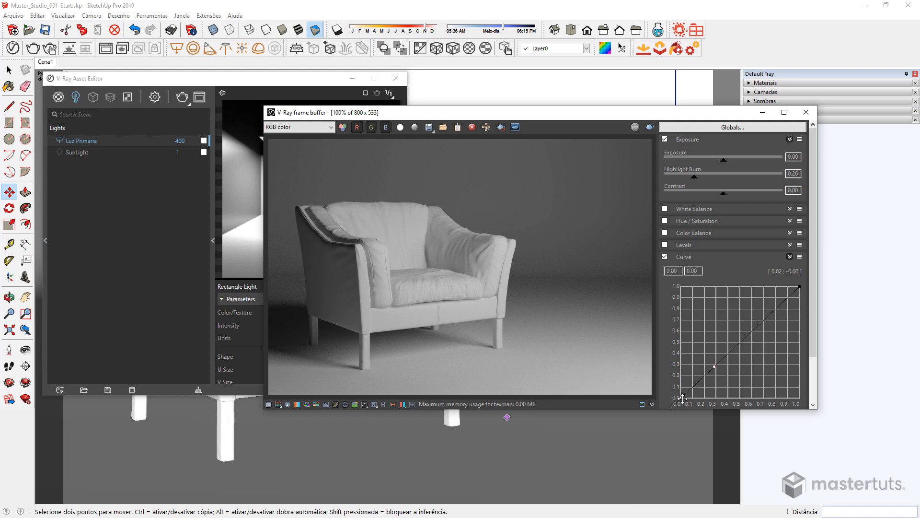
{"action": "left_click_drag", "start_coordinate": [714, 367], "coordinate": [723, 383]}
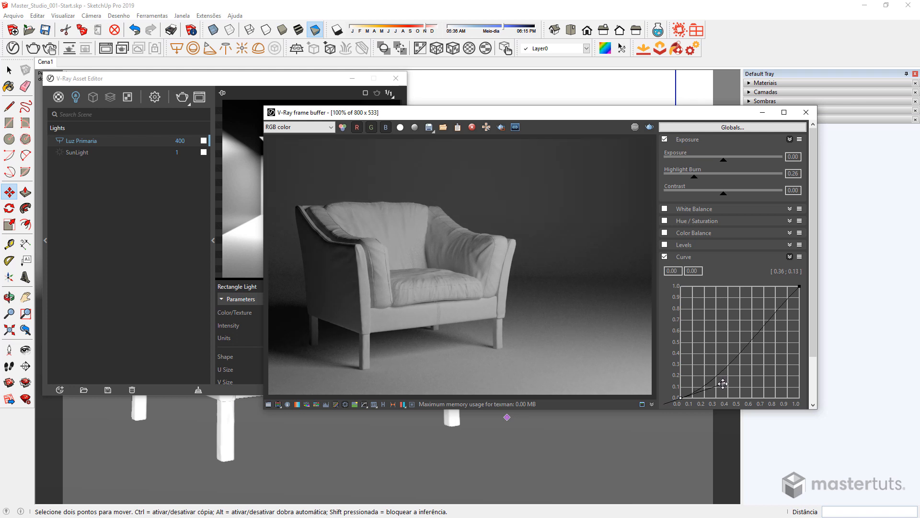
{"action": "left_click", "coordinate": [798, 287]}
{"action": "left_click_drag", "start_coordinate": [766, 317], "coordinate": [740, 284]}
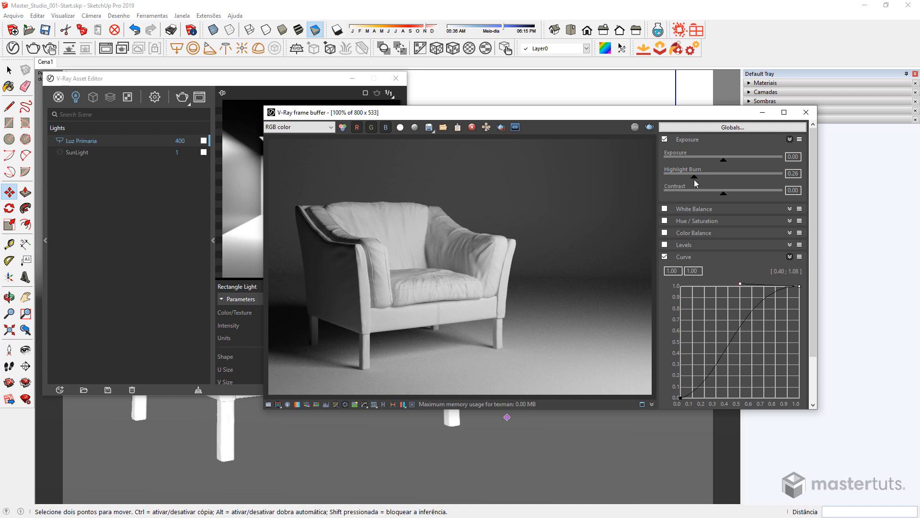
- Adjust the render's Exposure to 0.56 and Highlight Burn to 0.17, and close the frame buffer and the Asset Editor
{"action": "mouse_move", "coordinate": [724, 163]}
{"action": "left_mouse_down"}
{"action": "mouse_move", "coordinate": [734, 160]}
{"action": "mouse_move", "coordinate": [686, 180]}
{"action": "left_mouse_up"}
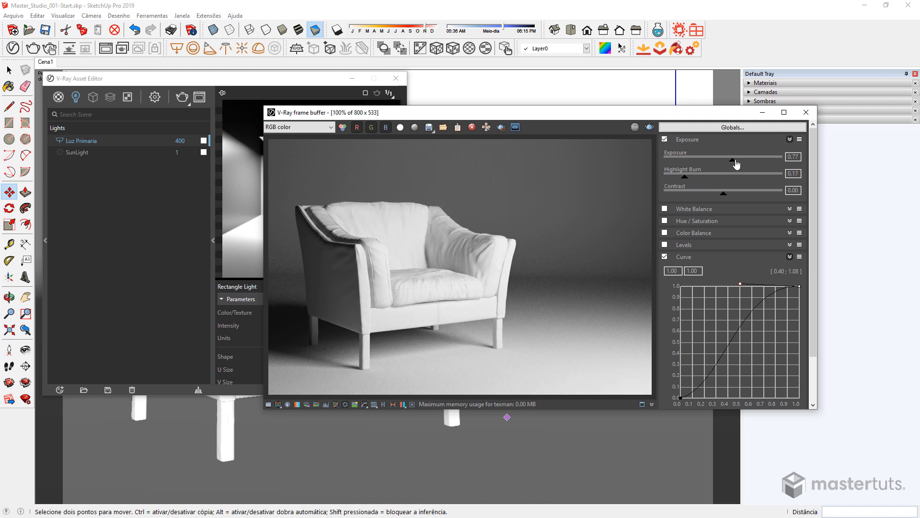
{"action": "left_click_drag", "start_coordinate": [734, 164], "coordinate": [731, 163]}
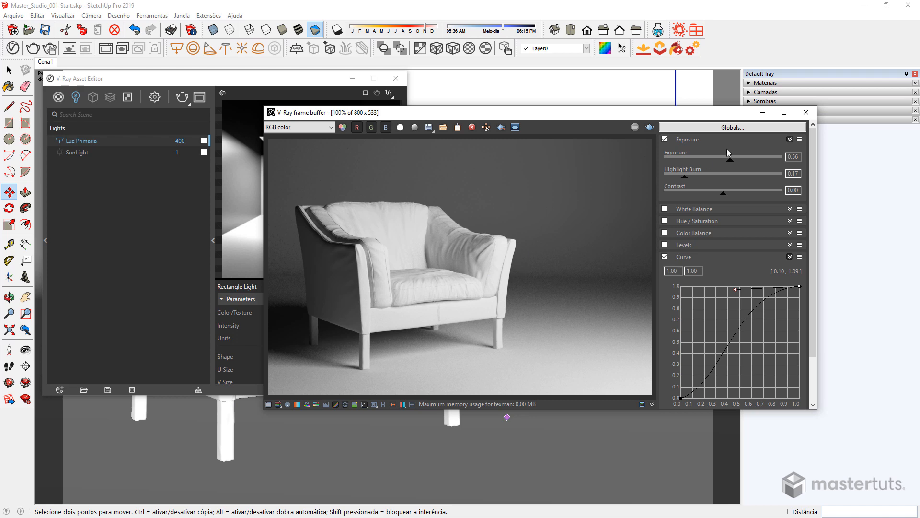
{"action": "left_click", "coordinate": [806, 112]}
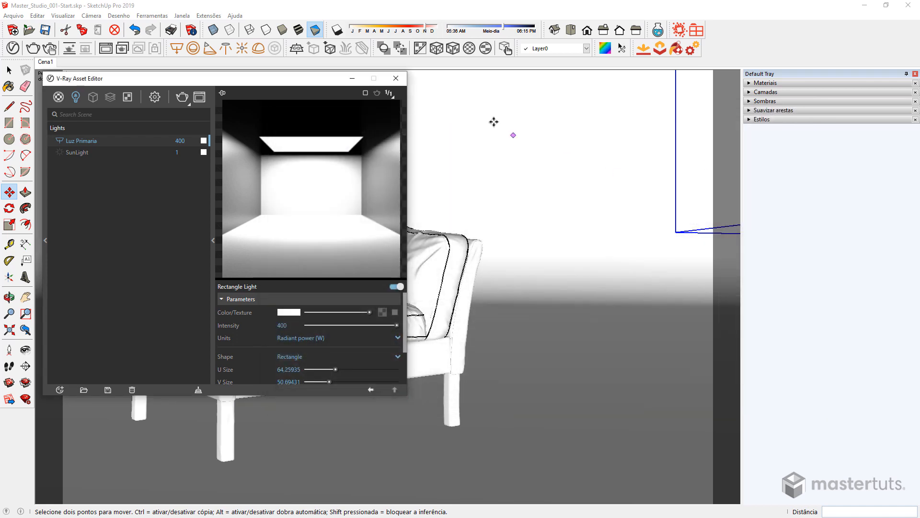
{"action": "left_click", "coordinate": [396, 78]}
- Draw a second V-Ray rectangle light flat on the floor in front of the armchair
{"action": "middle_click_drag", "start_coordinate": [412, 168], "coordinate": [433, 284]}
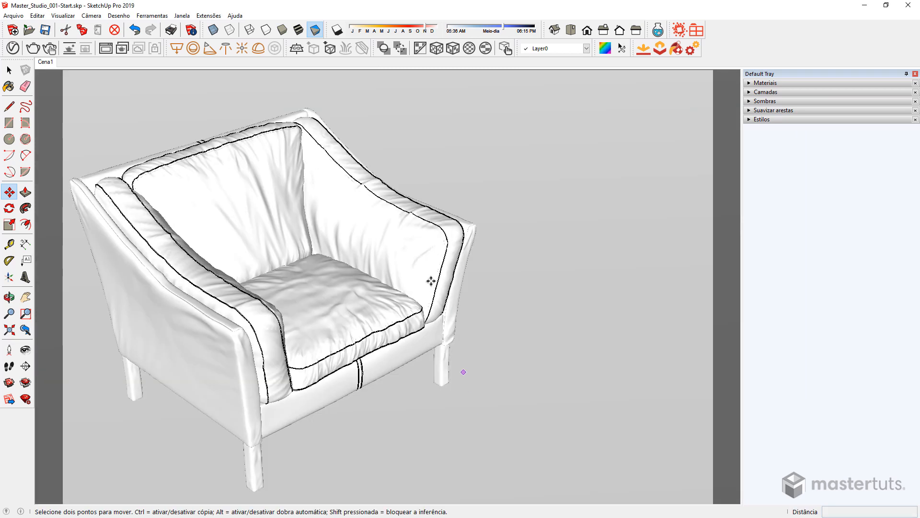
{"action": "key", "text": "space"}
{"action": "key", "text": "shift+z"}
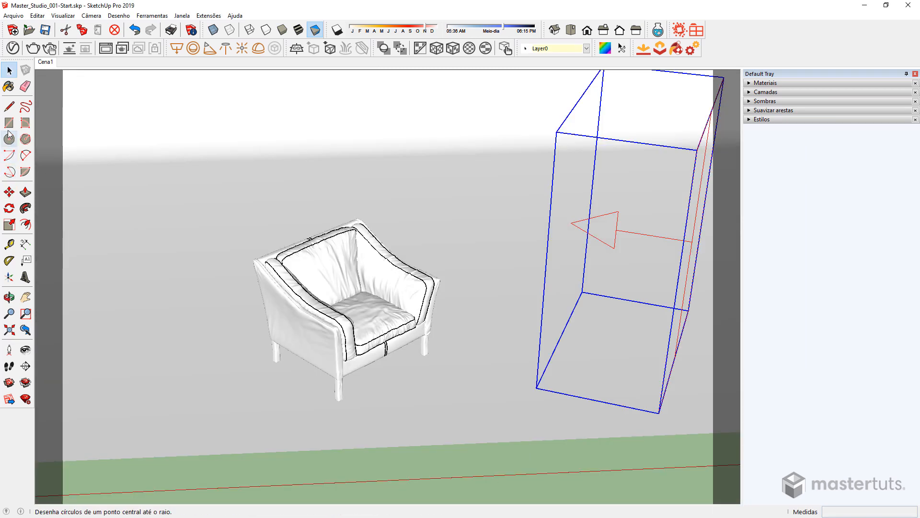
{"action": "middle_click_drag", "start_coordinate": [397, 414], "coordinate": [399, 418]}
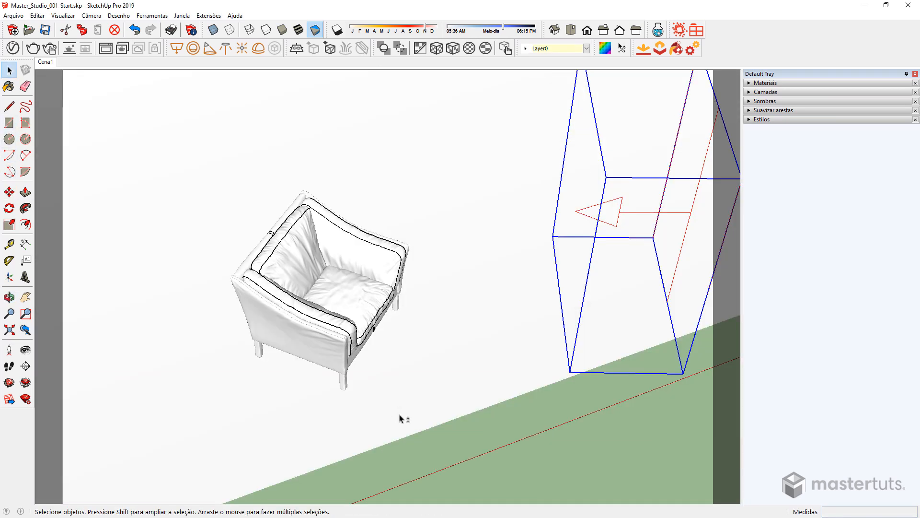
{"action": "middle_click_drag", "start_coordinate": [522, 302], "coordinate": [531, 288], "text": "shift"}
{"action": "scroll", "coordinate": [413, 302], "scroll_direction": "down", "scroll_amount": 4}
{"action": "middle_click_drag", "start_coordinate": [405, 302], "coordinate": [370, 297], "text": "shift"}
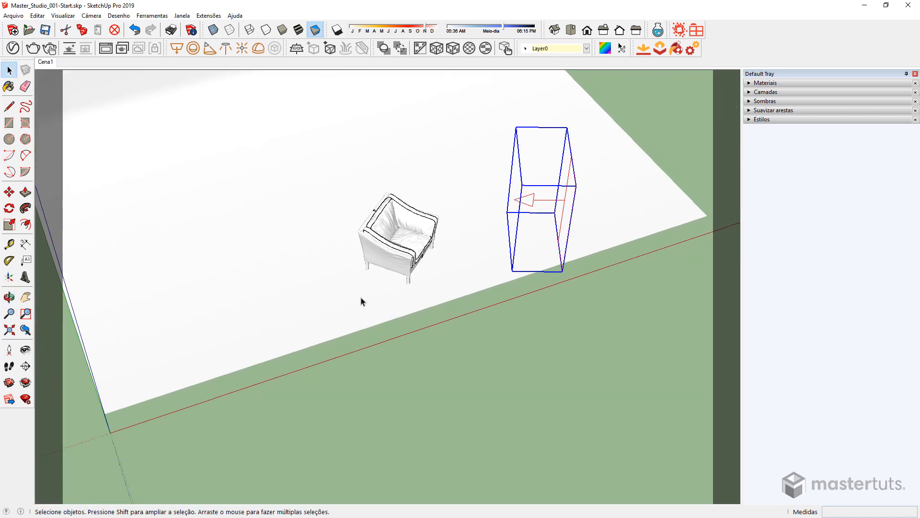
{"action": "left_click", "coordinate": [177, 47]}
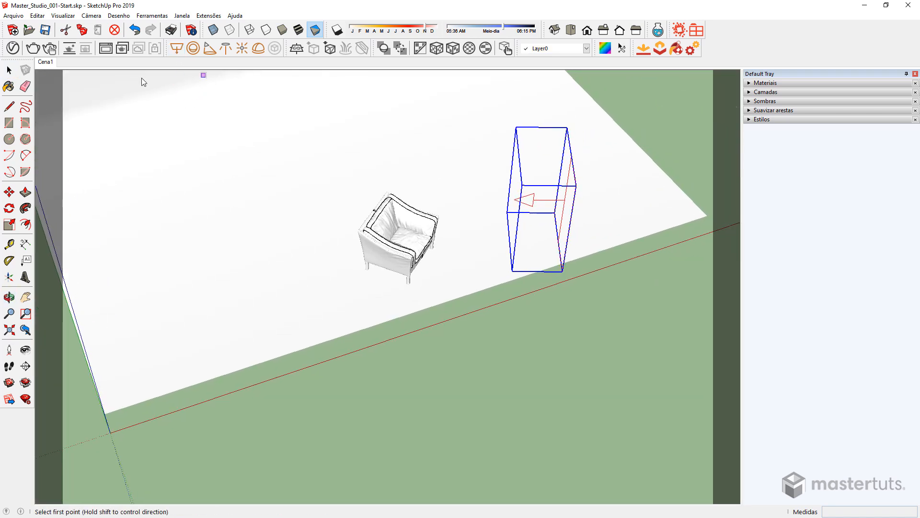
{"action": "left_click", "coordinate": [317, 321]}
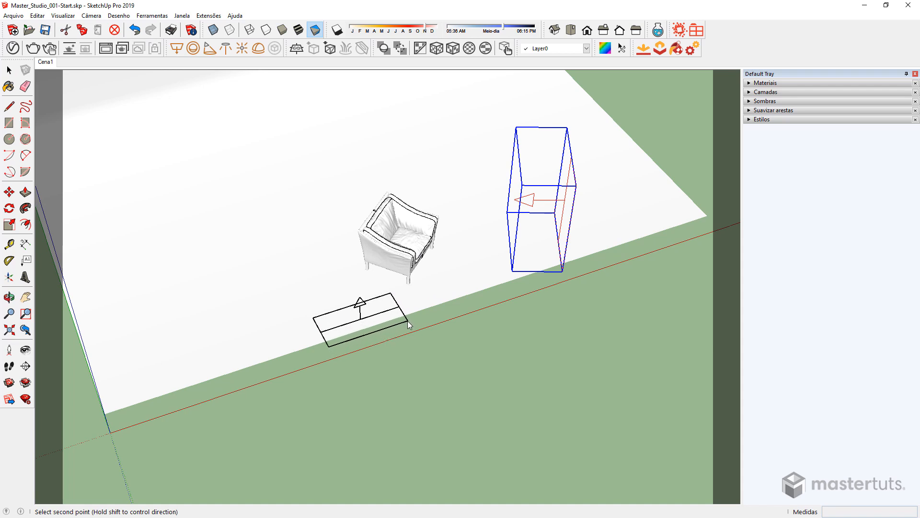
{"action": "left_click", "coordinate": [407, 320]}
- Move the new rectangle light about 0.73 m sideways along the floor's front edge and rotate it 90° so it stands upright
{"action": "key", "text": "space"}
{"action": "left_click", "coordinate": [383, 329]}
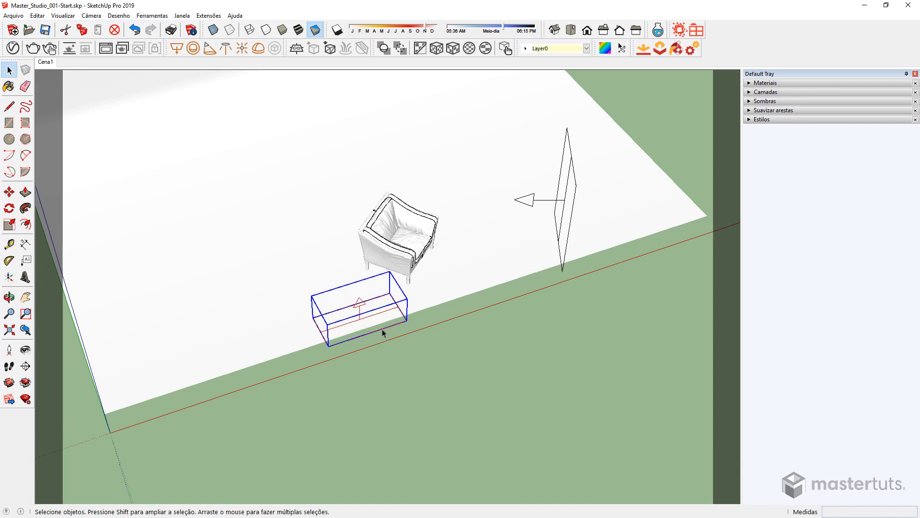
{"action": "key", "text": "m"}
{"action": "left_click", "coordinate": [390, 330]}
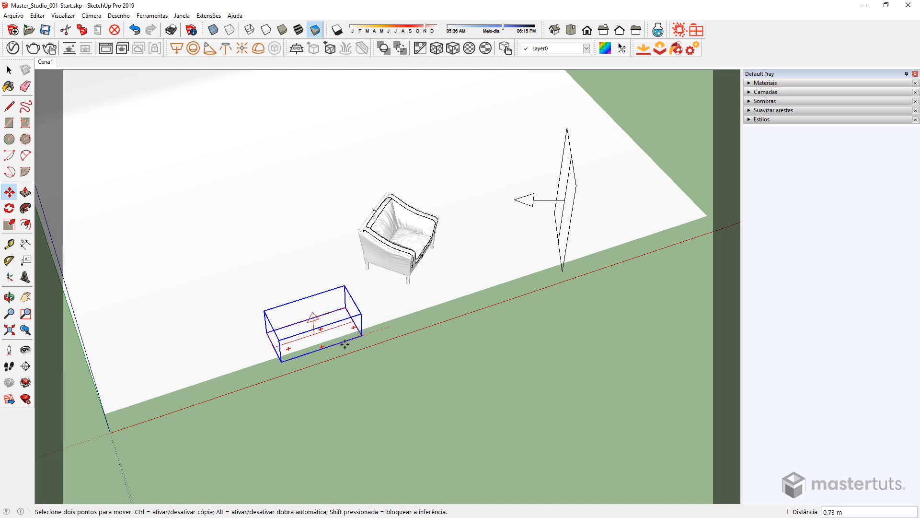
{"action": "key", "text": "q"}
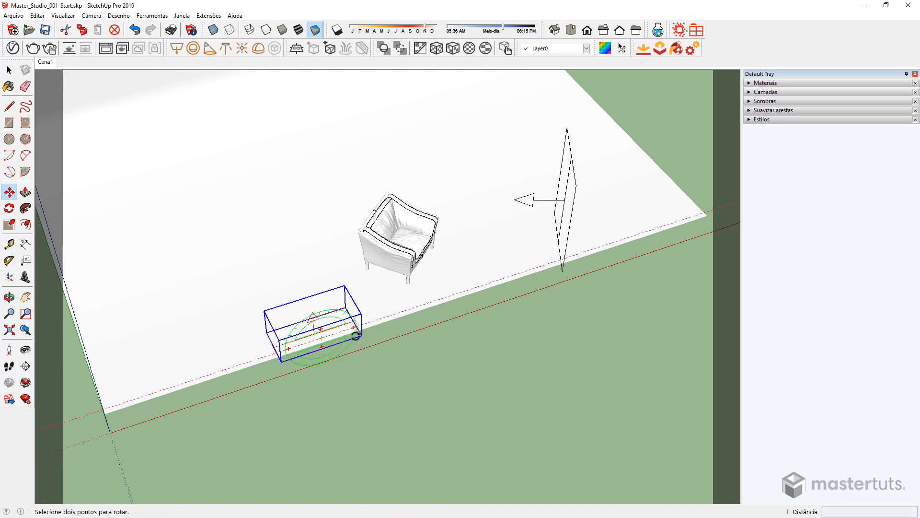
{"action": "left_click", "coordinate": [355, 335]}
{"action": "left_click", "coordinate": [323, 378]}
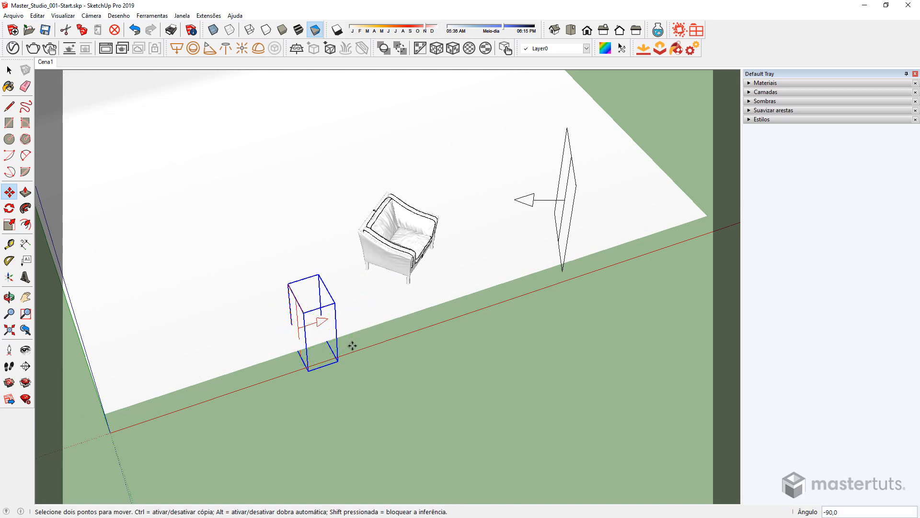
- Rotate the new rectangle light about 51.5° around the vertical axis to aim it towards the armchair
{"action": "middle_click_drag", "start_coordinate": [353, 345], "coordinate": [380, 357]}
{"action": "key", "text": "q"}
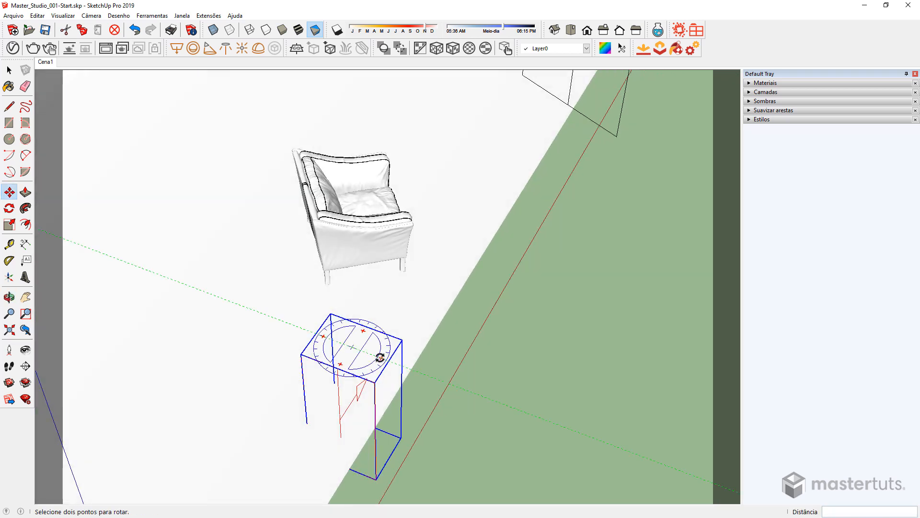
{"action": "left_click", "coordinate": [380, 357]}
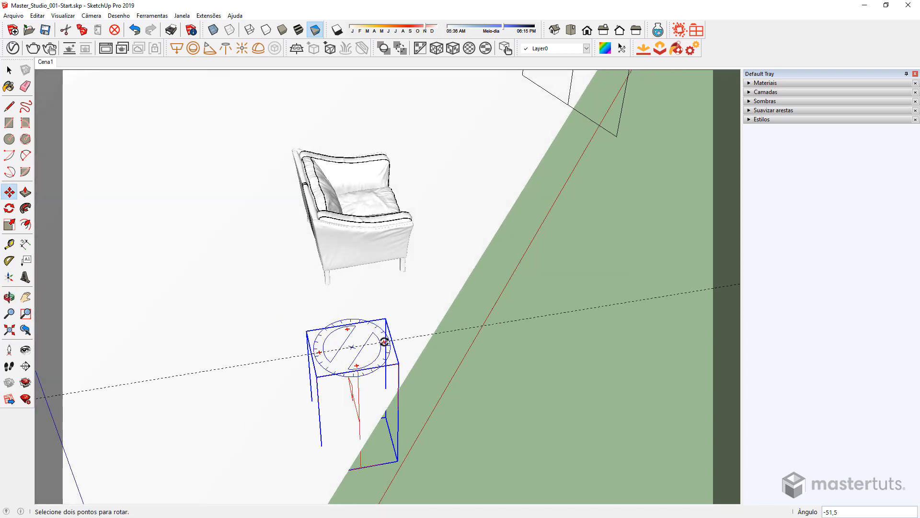
{"action": "left_click", "coordinate": [384, 342]}
- Shift the new rectangle light beside the armchair, opposite the primary light, and raise it above the floor
{"action": "key", "text": "m"}
{"action": "left_click", "coordinate": [406, 316]}
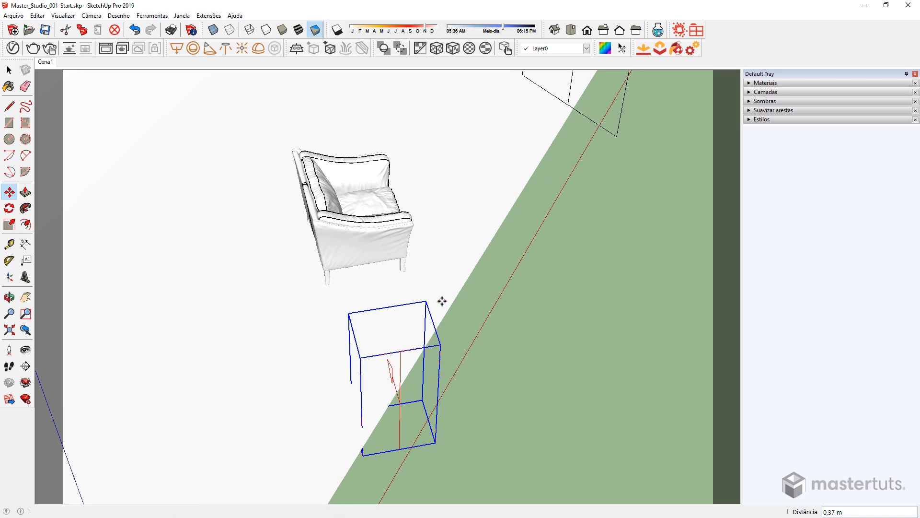
{"action": "middle_click_drag", "start_coordinate": [442, 300], "coordinate": [333, 281]}
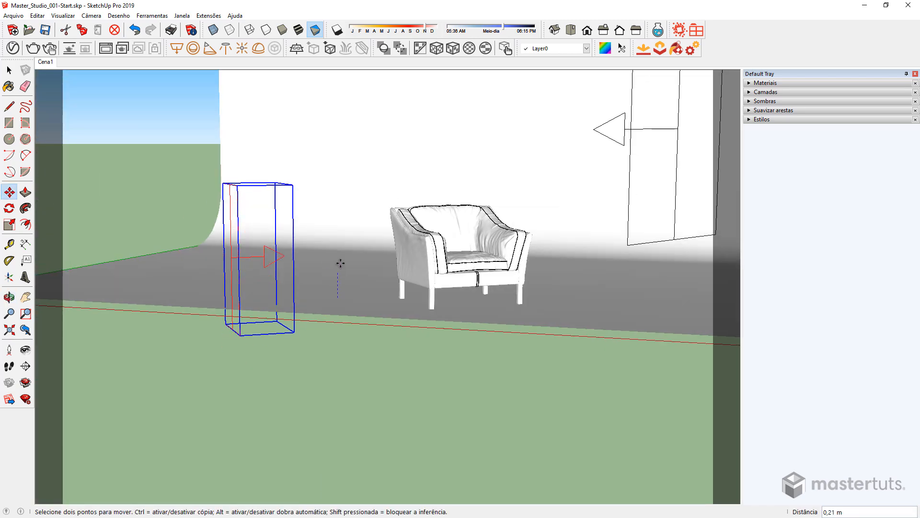
{"action": "left_click", "coordinate": [340, 185]}
{"action": "middle_click_drag", "start_coordinate": [343, 191], "coordinate": [362, 257]}
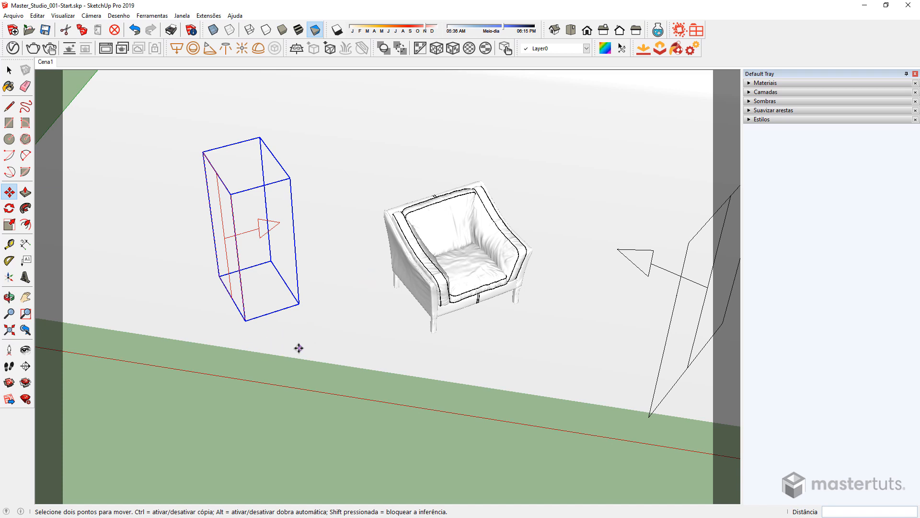
{"action": "middle_click_drag", "start_coordinate": [460, 281], "coordinate": [555, 217]}
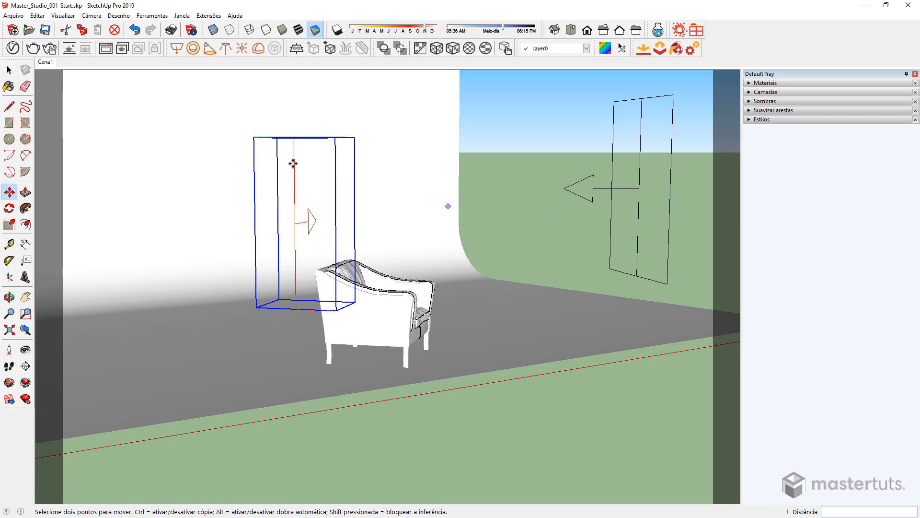
- Return to scene Cena1, rename the new rectangle light as Luz Secundaria and set its intensity units to Radiant power (W)
{"action": "left_click", "coordinate": [48, 63]}
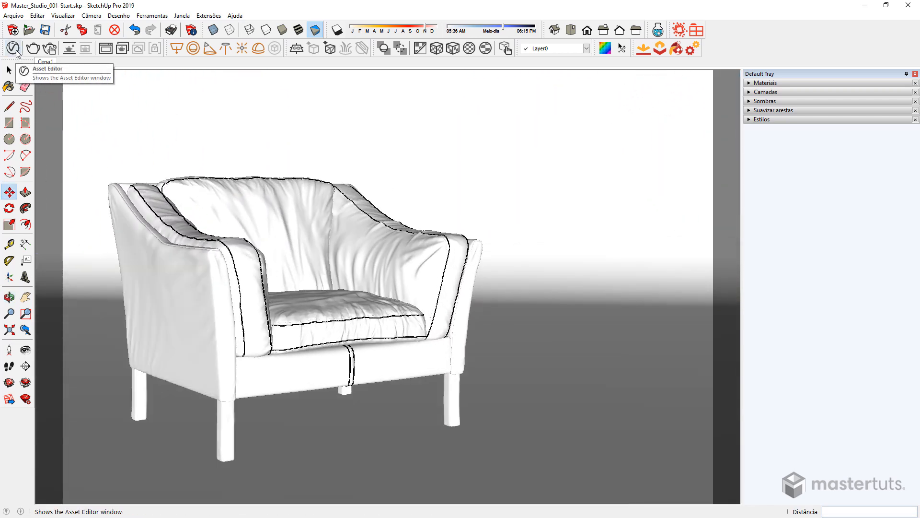
{"action": "left_click", "coordinate": [13, 48]}
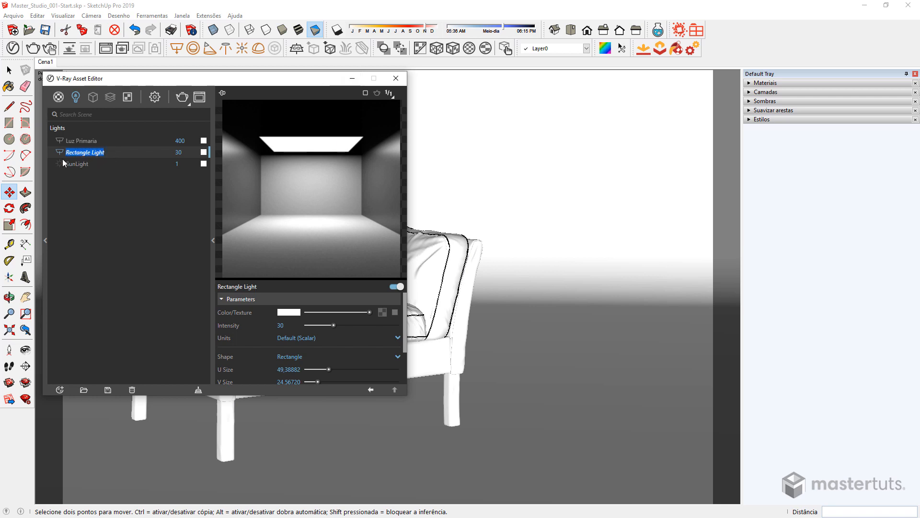
{"action": "type", "text": "Luz Secundaria"}
{"action": "key", "text": "Return"}
{"action": "left_click", "coordinate": [298, 338]}
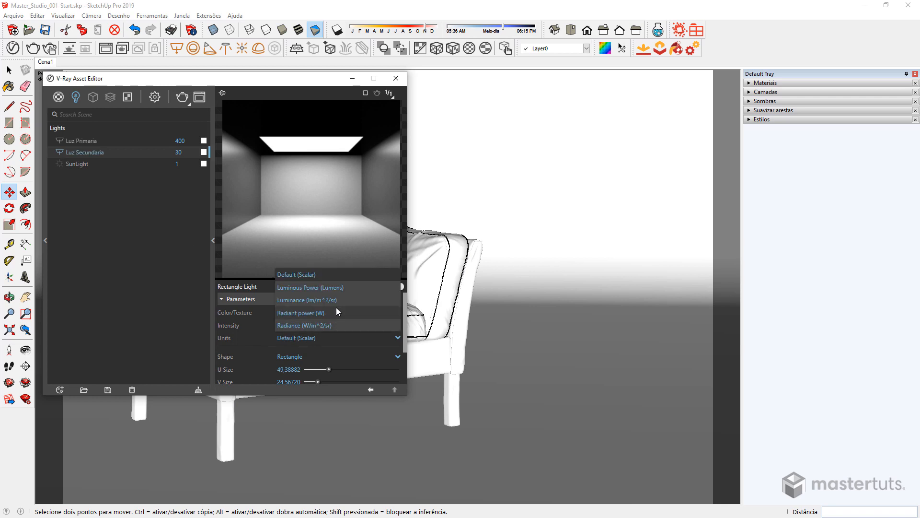
{"action": "left_click", "coordinate": [325, 316]}
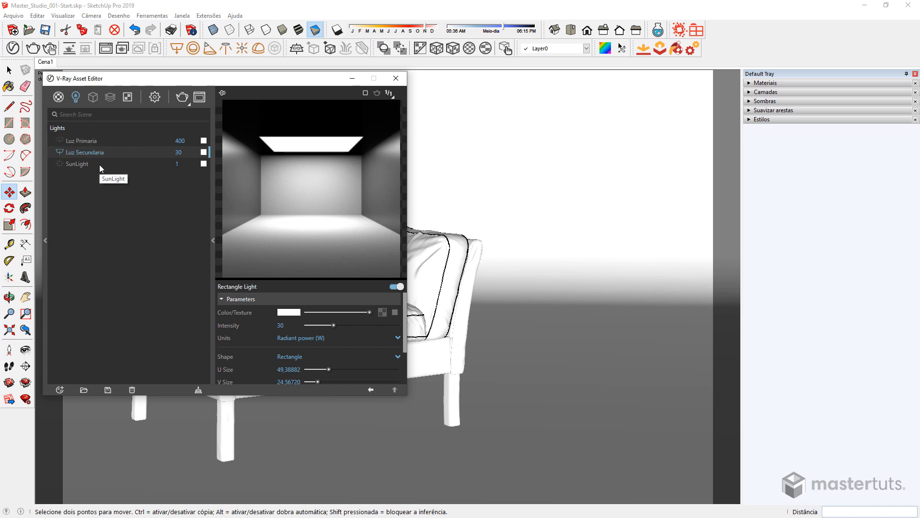
- Render the armchair with the Luz Primaria light turned off, and switch that light back on
{"action": "left_click", "coordinate": [185, 99]}
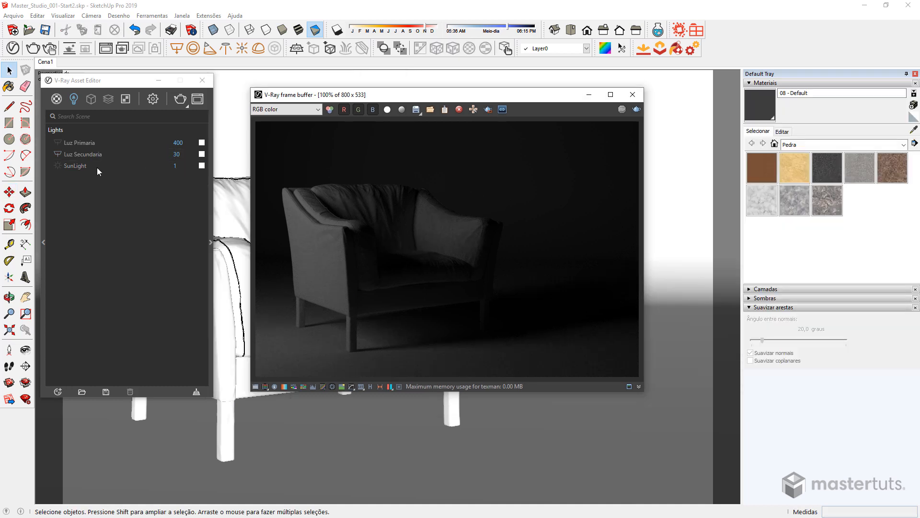
{"action": "left_click", "coordinate": [57, 143]}
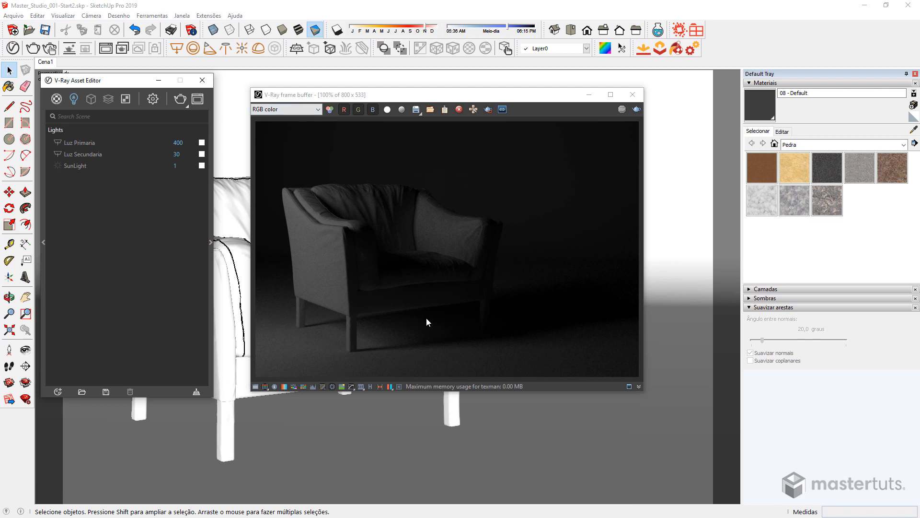
- Render the armchair with Luz Primaria and Luz Secundaria both on, and close the frame buffer and asset editor
{"action": "left_click", "coordinate": [637, 110]}
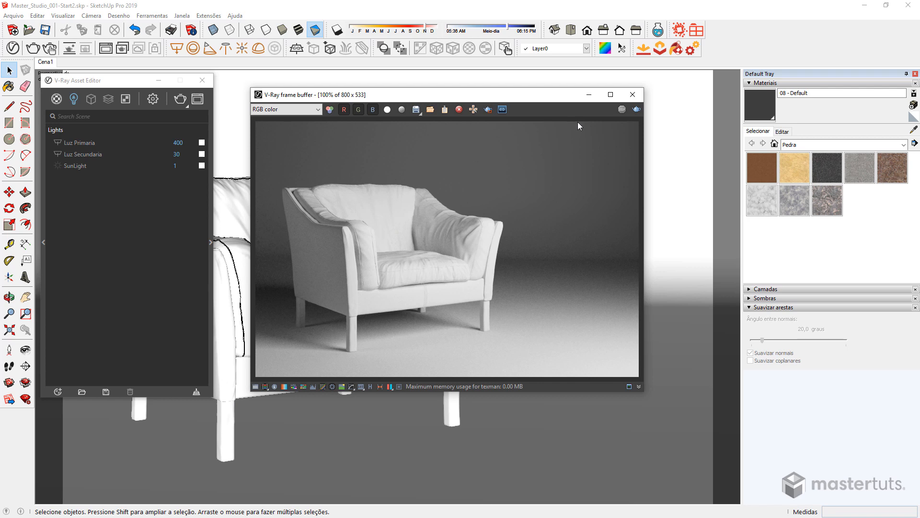
{"action": "left_click", "coordinate": [633, 95]}
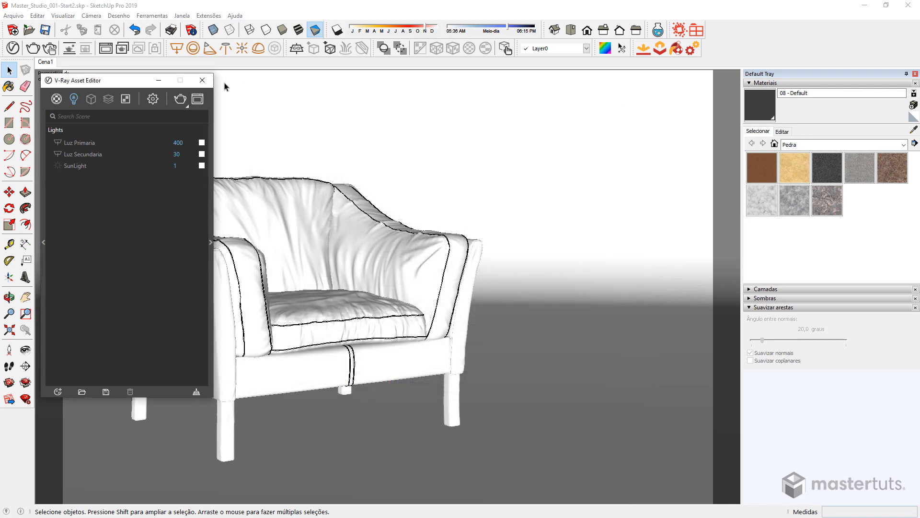
{"action": "left_click", "coordinate": [209, 78]}
- Draw a rectangle light on the studio floor behind the armchair, with U Size about 141.3 and V Size about 44.9
{"action": "middle_click_drag", "start_coordinate": [341, 230], "coordinate": [518, 346]}
{"action": "scroll", "coordinate": [518, 346], "scroll_direction": "down", "scroll_amount": 8}
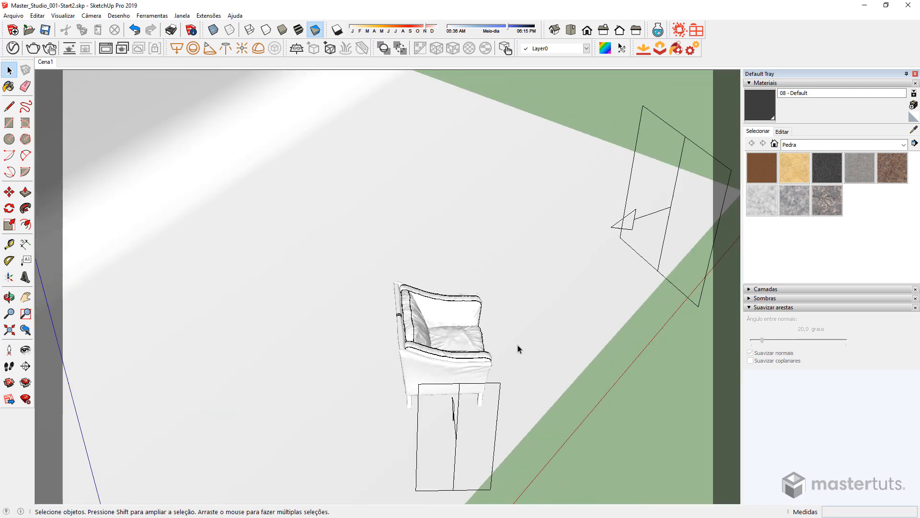
{"action": "middle_click_drag", "start_coordinate": [347, 280], "coordinate": [471, 298]}
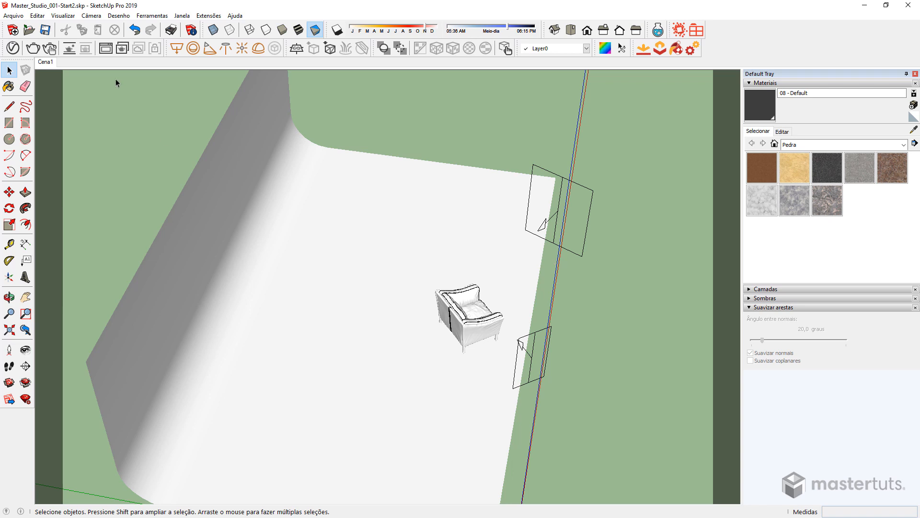
{"action": "left_click", "coordinate": [176, 51]}
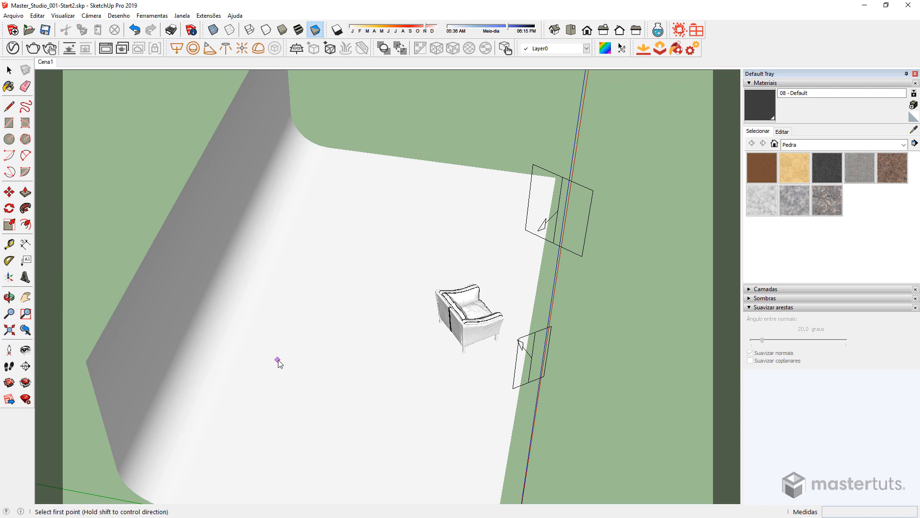
{"action": "left_click", "coordinate": [284, 361]}
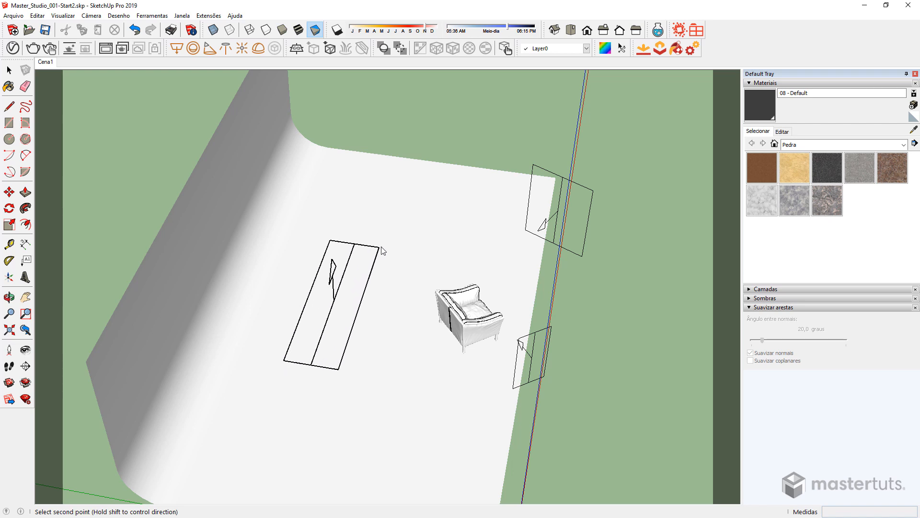
{"action": "left_click", "coordinate": [385, 243]}
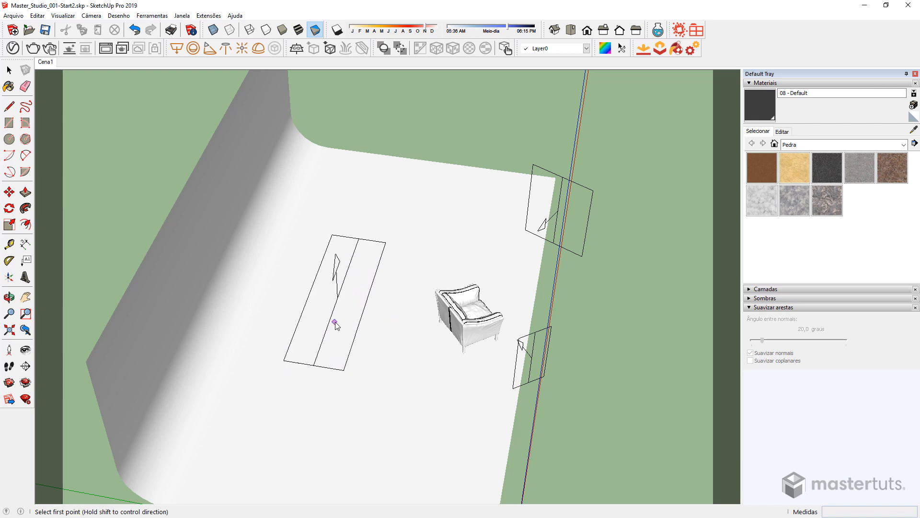
- Raise the new rectangle light about 1.40 m vertically above the studio floor
{"action": "key", "text": "space"}
{"action": "left_click", "coordinate": [355, 344]}
{"action": "middle_click_drag", "start_coordinate": [351, 365], "coordinate": [392, 215]}
{"action": "key", "text": "m"}
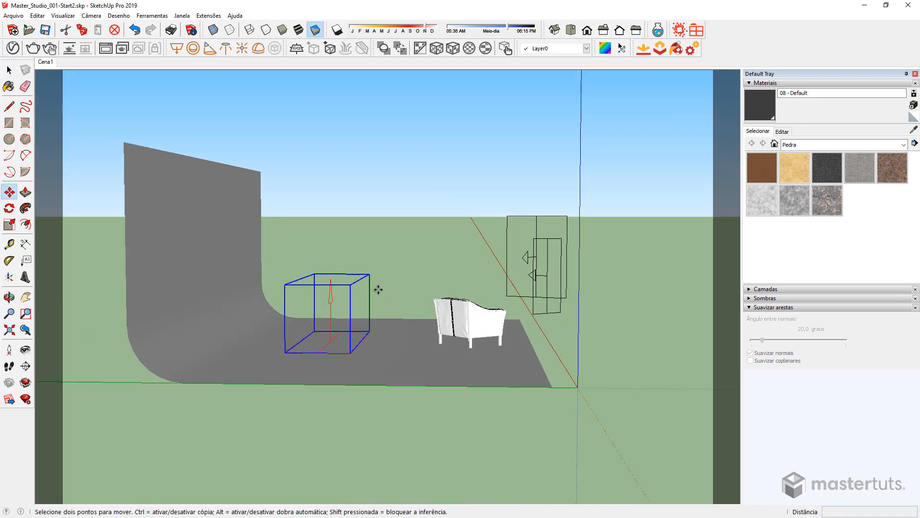
{"action": "left_click", "coordinate": [377, 289]}
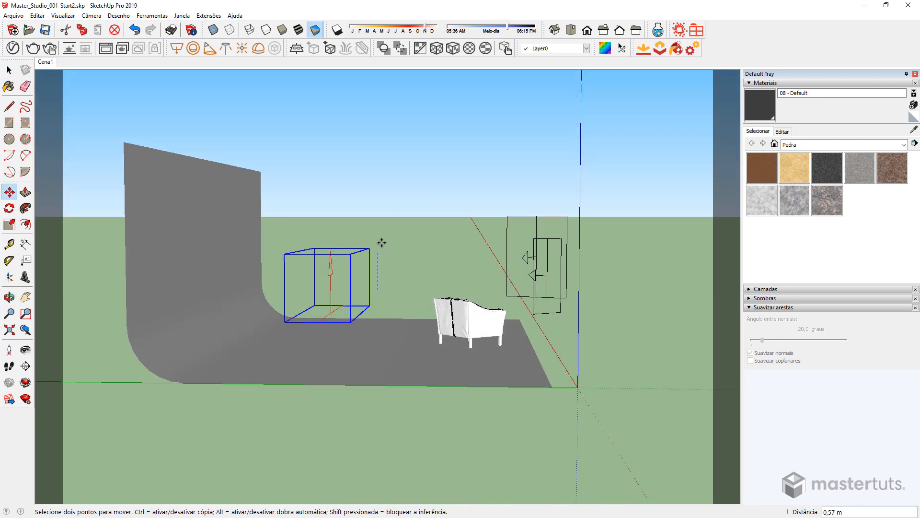
{"action": "left_click", "coordinate": [376, 187]}
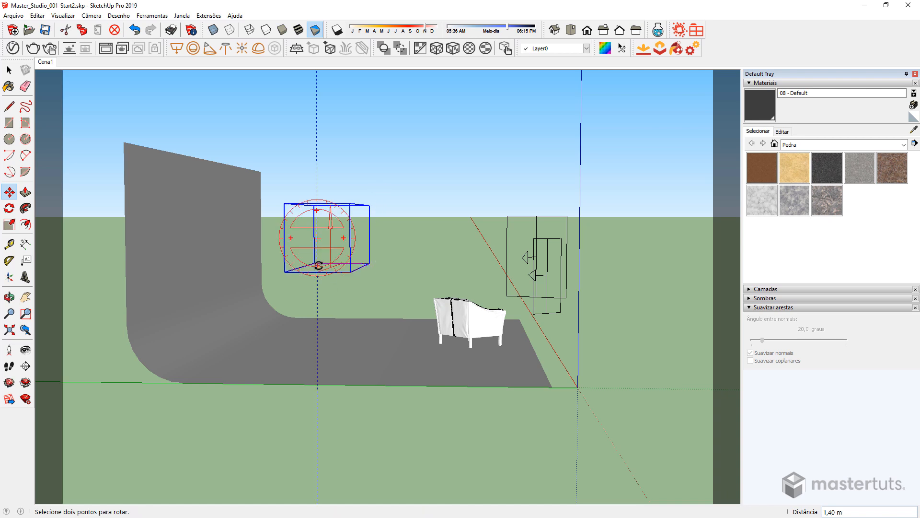
- Tilt the raised rectangle light about 22° in side view, in the gap between the backdrop and the armchair
{"action": "left_click", "coordinate": [318, 265]}
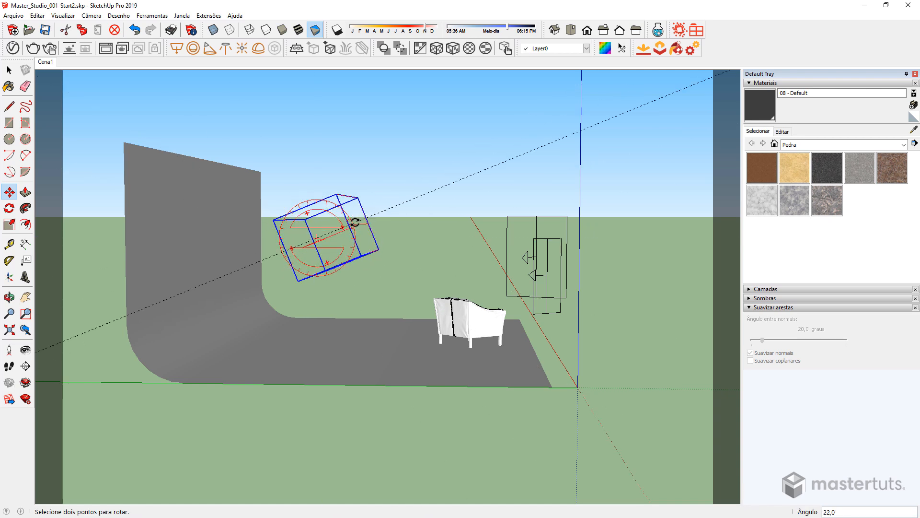
{"action": "left_click", "coordinate": [355, 222]}
{"action": "middle_click_drag", "start_coordinate": [400, 286], "coordinate": [594, 304]}
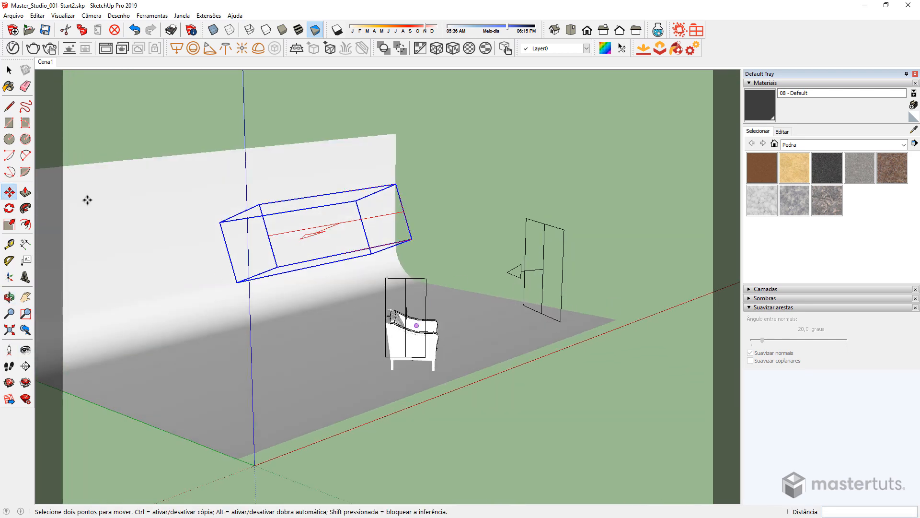
- Return to scene Cena1 and rename the new rectangle light as Luz de Preenchimento
{"action": "left_click", "coordinate": [45, 62]}
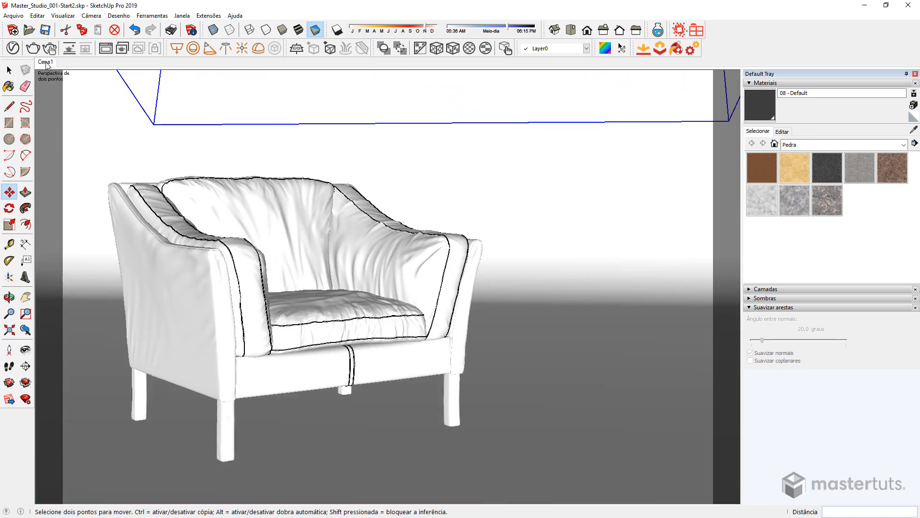
{"action": "left_click", "coordinate": [13, 49]}
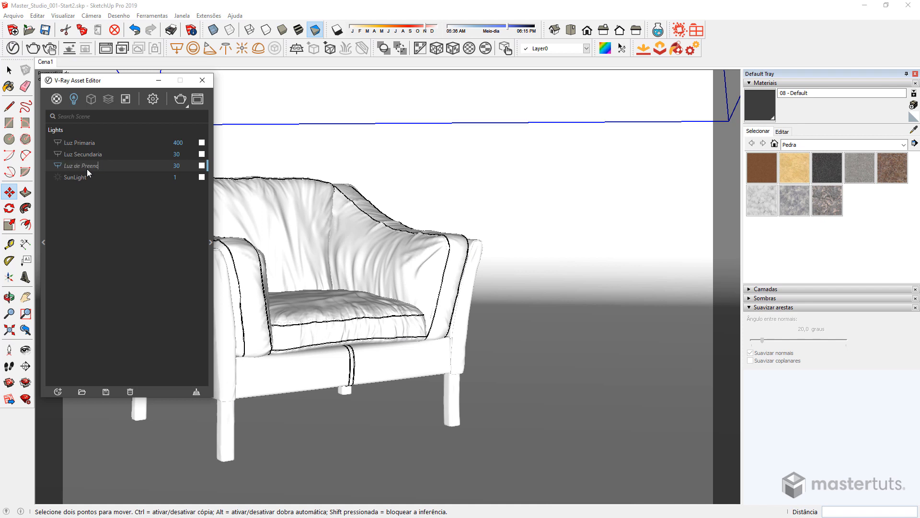
{"action": "type", "text": "himento"}
{"action": "key", "text": "Return"}
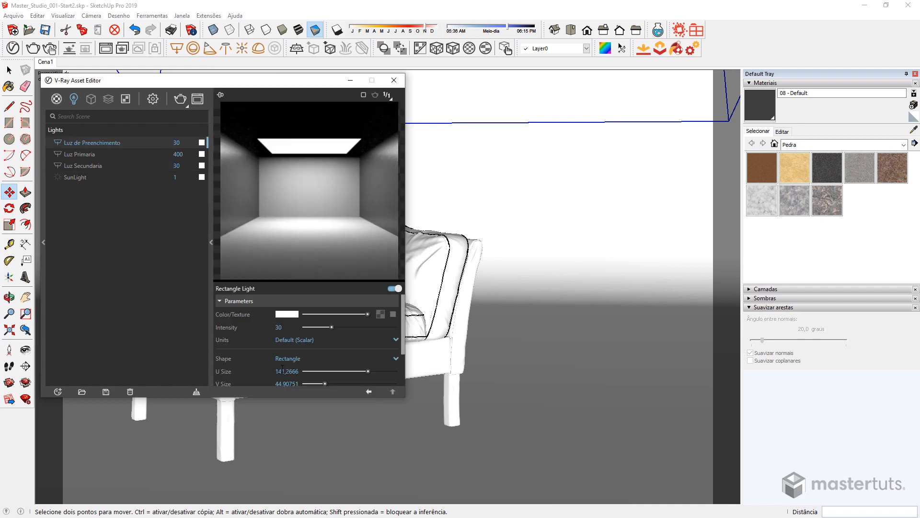
- Set Luz de Preenchimento to Radiant power (W) units with an intensity of 200, and render the armchair
{"action": "left_click", "coordinate": [297, 340]}
{"action": "left_click", "coordinate": [311, 315]}
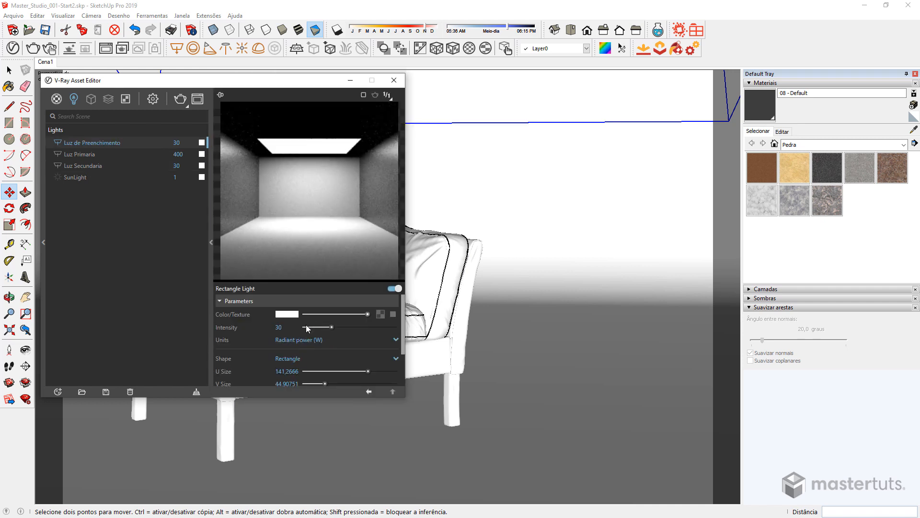
{"action": "double_click", "coordinate": [299, 328]}
{"action": "type", "text": "200"}
{"action": "key", "text": "Return"}
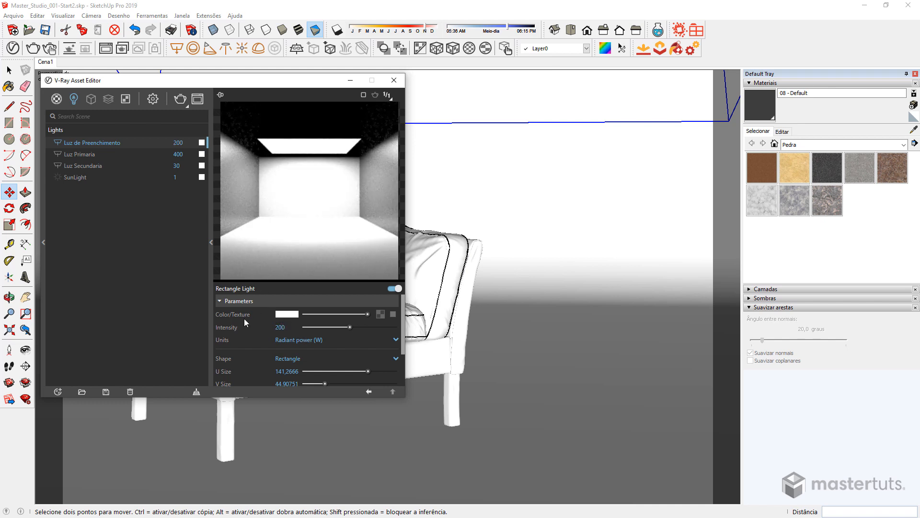
{"action": "left_click", "coordinate": [180, 99]}
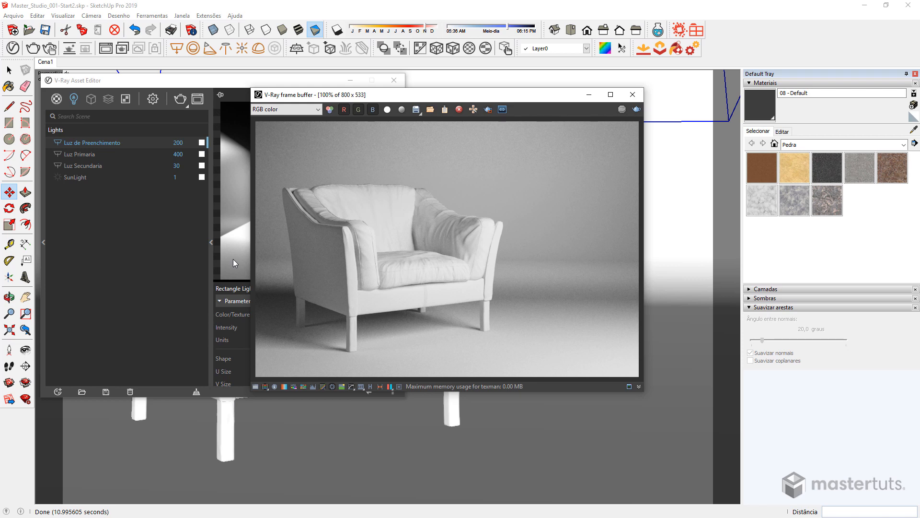
- Assign a Temperature texture to Luz Primaria's color, in Temperature mode at 5500 K
{"action": "left_click", "coordinate": [80, 154]}
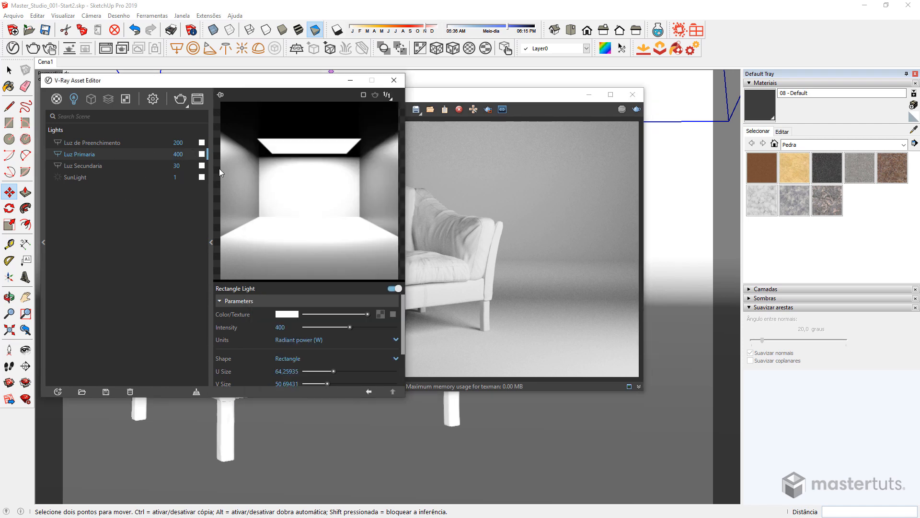
{"action": "left_click", "coordinate": [394, 314]}
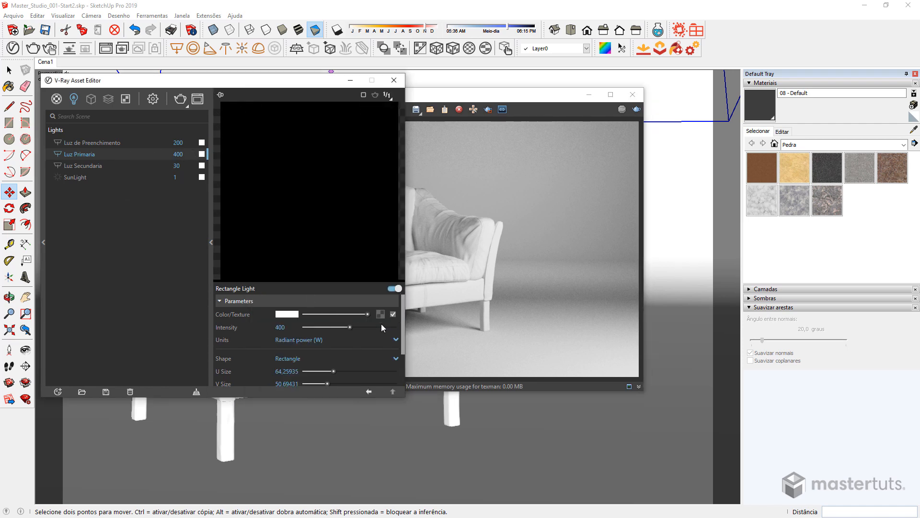
{"action": "left_click", "coordinate": [381, 314]}
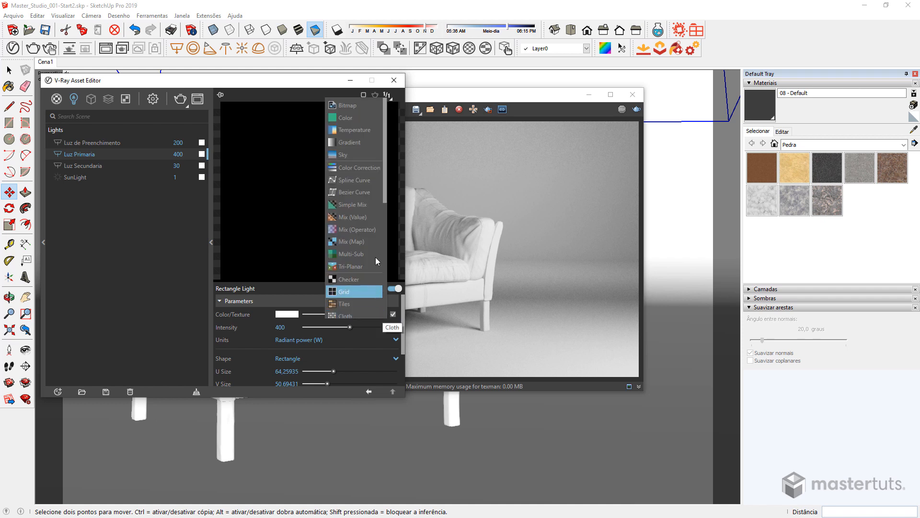
{"action": "left_click", "coordinate": [367, 129]}
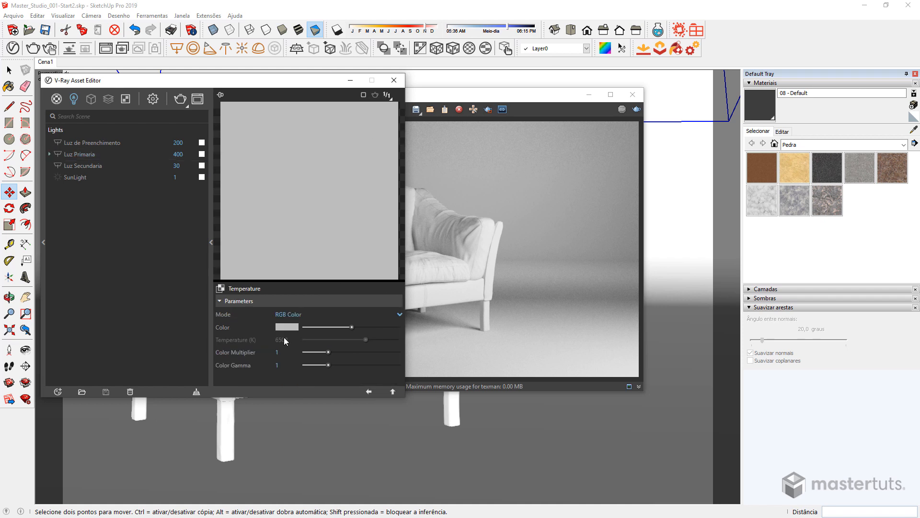
{"action": "left_click", "coordinate": [293, 313]}
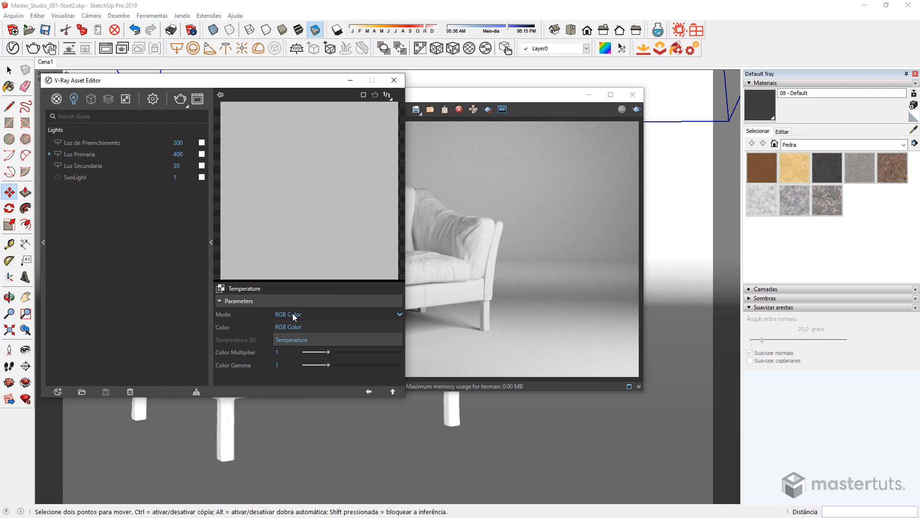
{"action": "left_click", "coordinate": [296, 339]}
{"action": "double_click", "coordinate": [293, 338]}
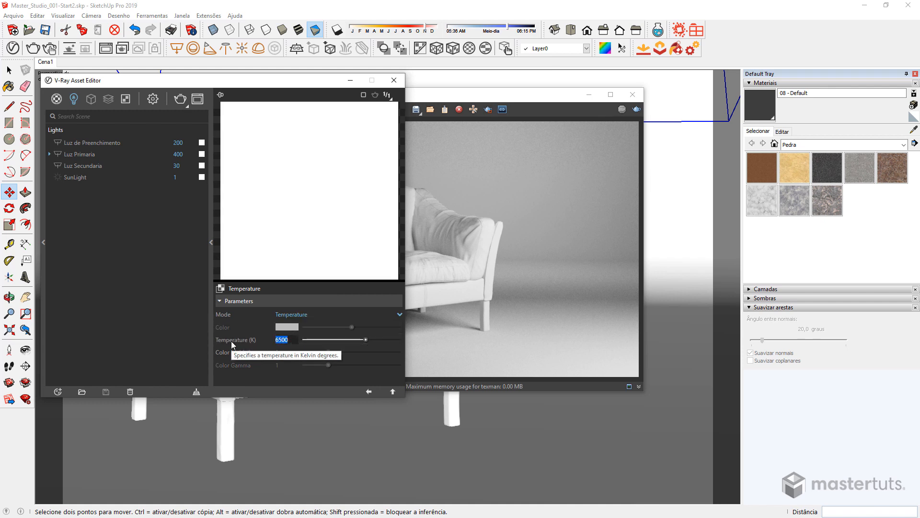
{"action": "type", "text": "5500"}
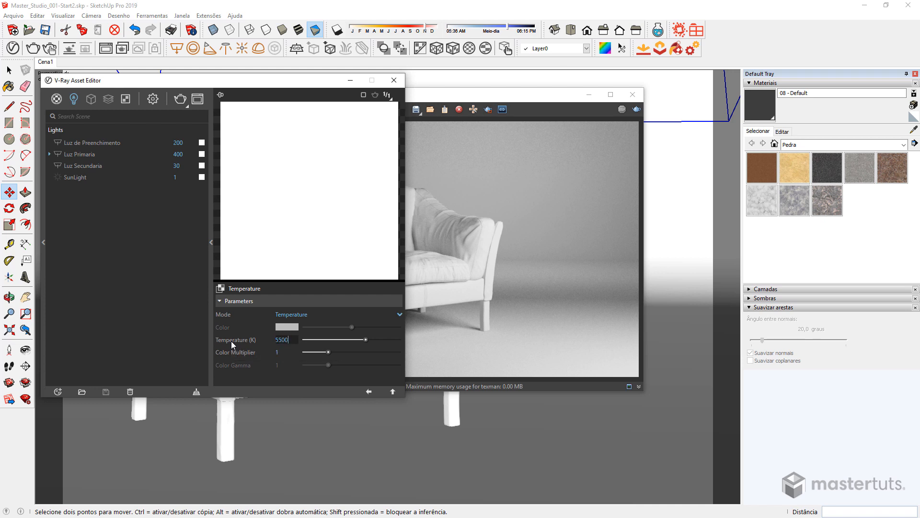
{"action": "key", "text": "Return"}
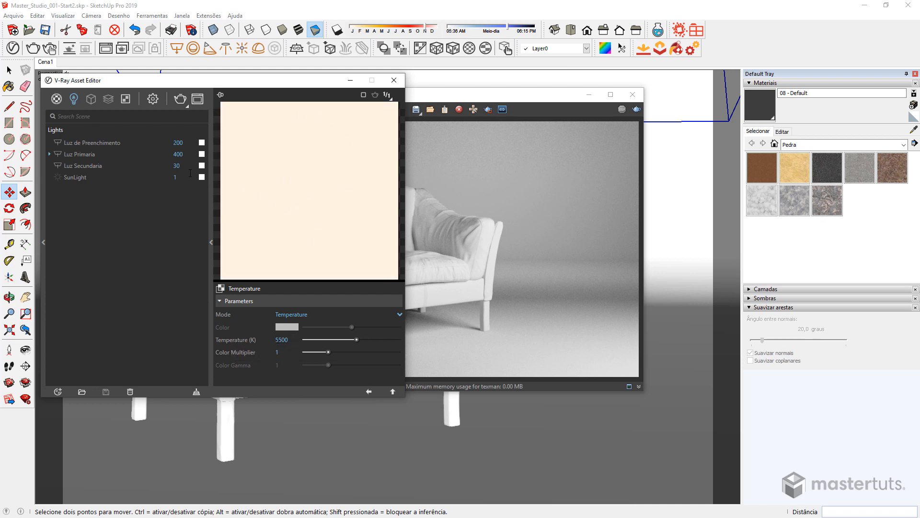
- Assign a Temperature texture to Luz Secundaria's color, in Temperature mode at 7500 K
{"action": "left_click", "coordinate": [87, 165]}
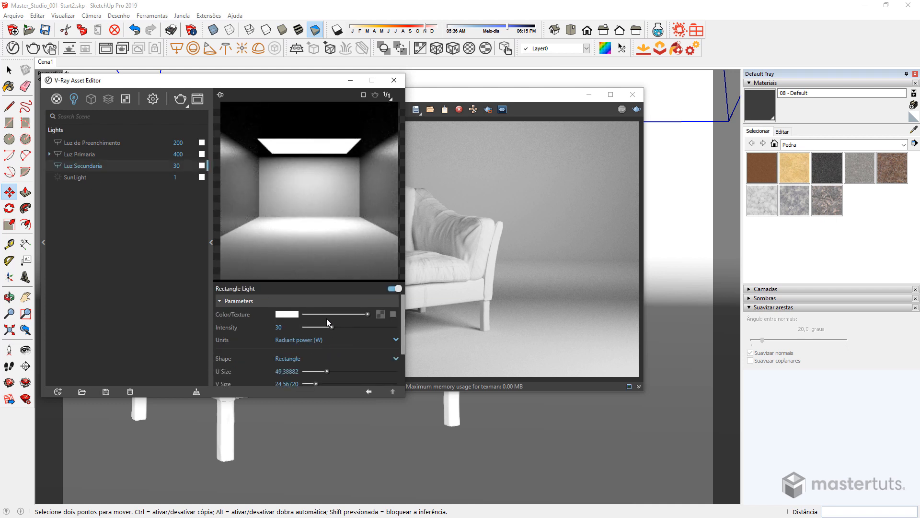
{"action": "left_click", "coordinate": [392, 315]}
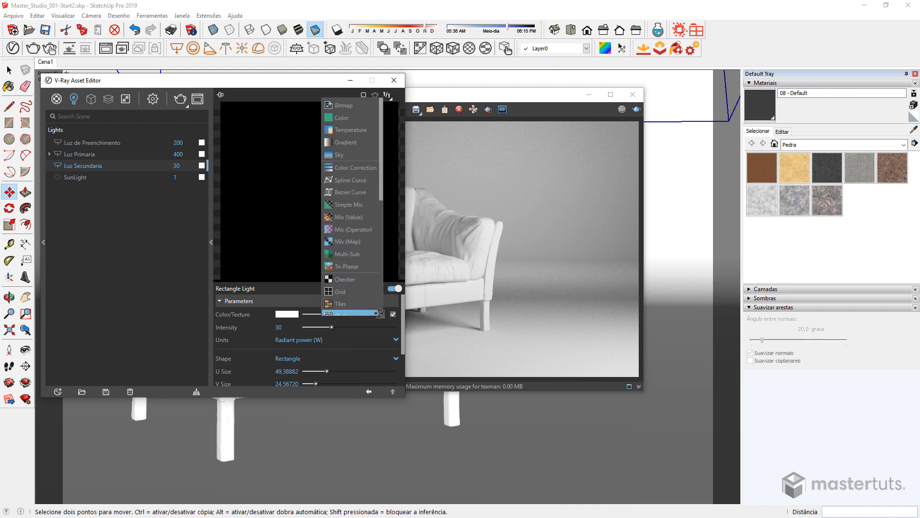
{"action": "left_click", "coordinate": [368, 132]}
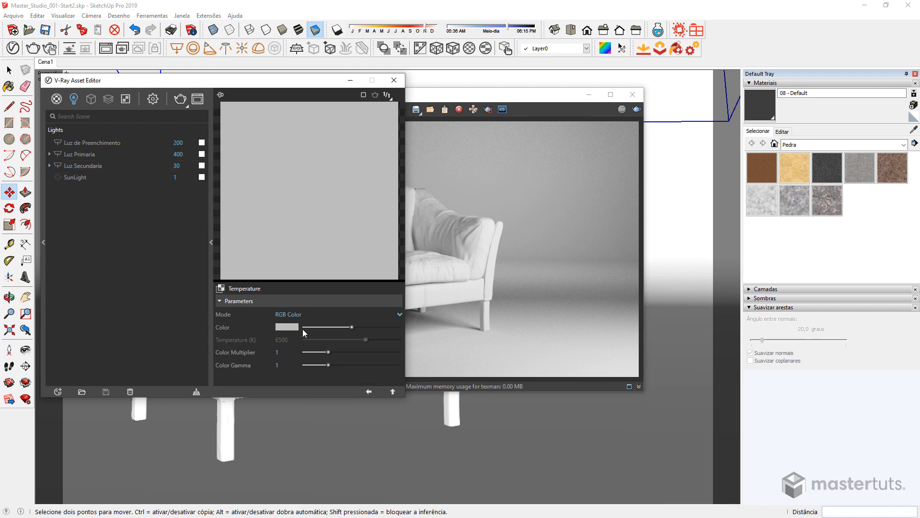
{"action": "left_click", "coordinate": [291, 316]}
{"action": "left_click", "coordinate": [290, 341]}
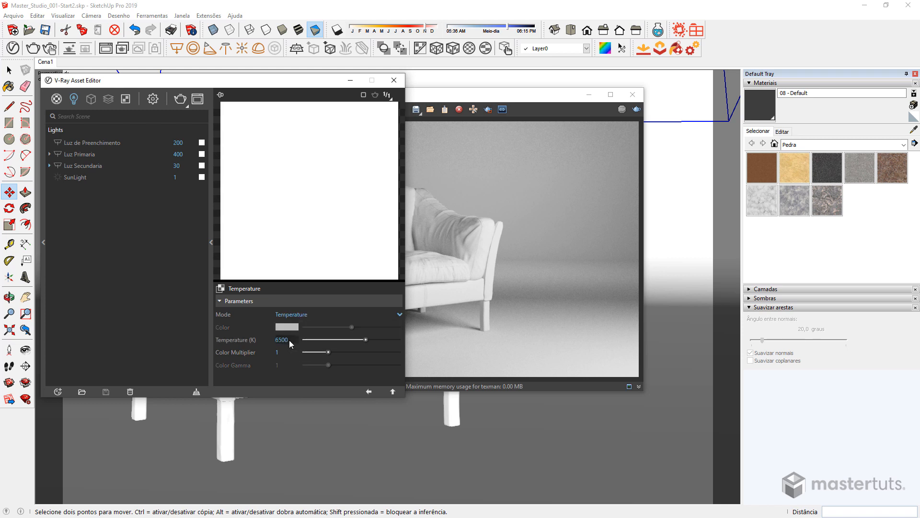
{"action": "double_click", "coordinate": [290, 341]}
{"action": "type", "text": "7500"}
{"action": "key", "text": "Return"}
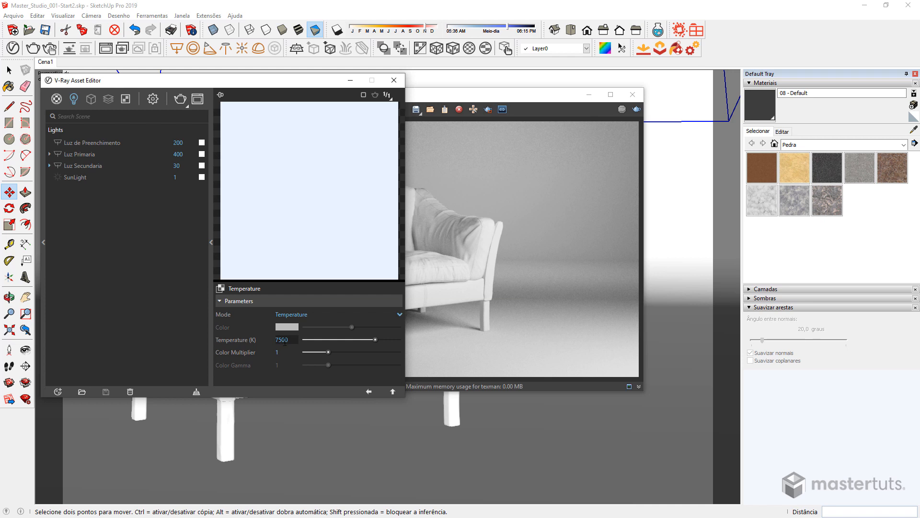
- Assign a Temperature texture to Luz de Preenchimento's color, in Temperature mode at 6000 K
{"action": "left_click", "coordinate": [100, 142]}
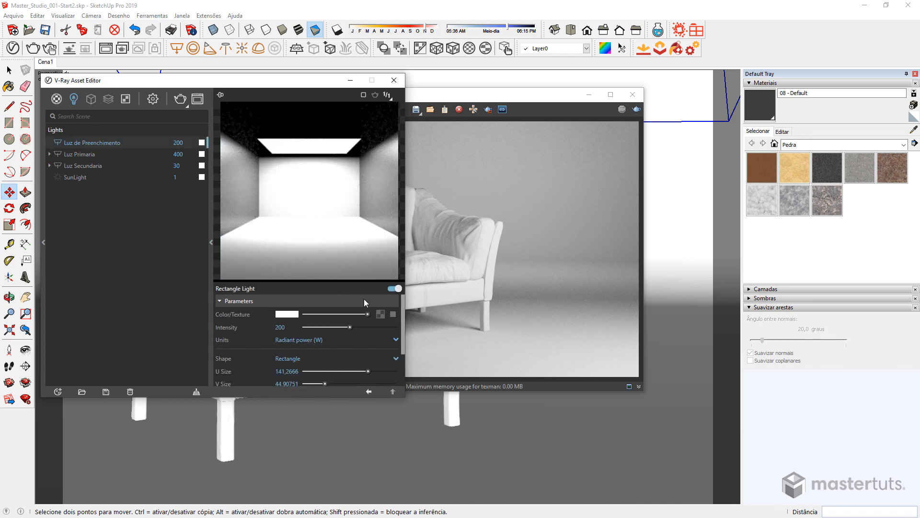
{"action": "left_click", "coordinate": [392, 314]}
{"action": "left_click", "coordinate": [381, 314]}
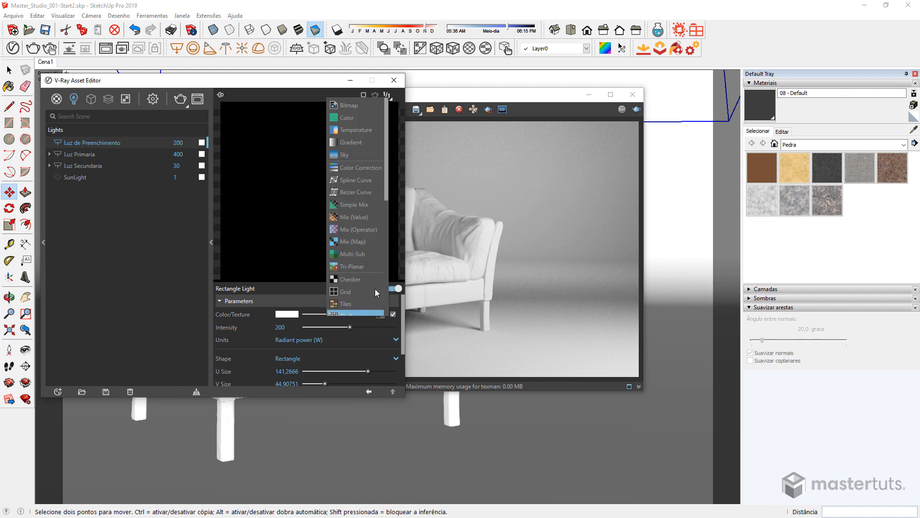
{"action": "left_click", "coordinate": [355, 131]}
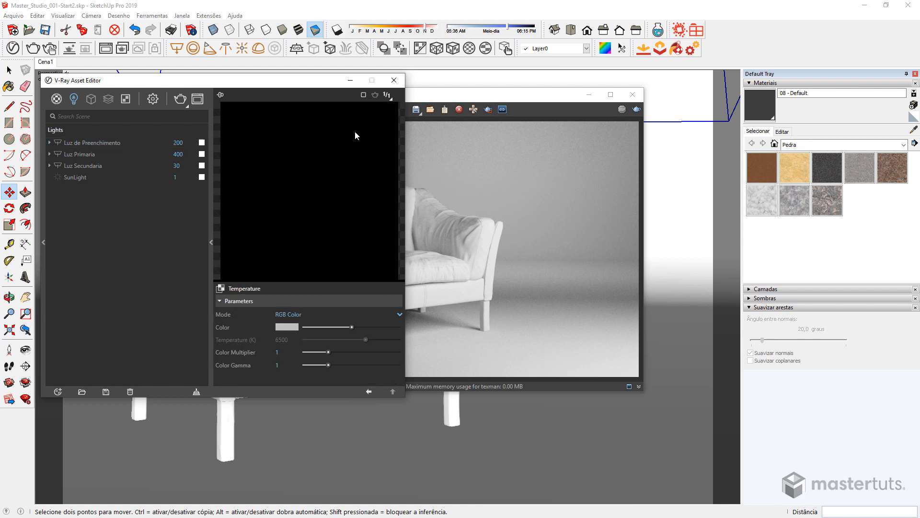
{"action": "left_click", "coordinate": [285, 315]}
{"action": "left_click", "coordinate": [291, 338]}
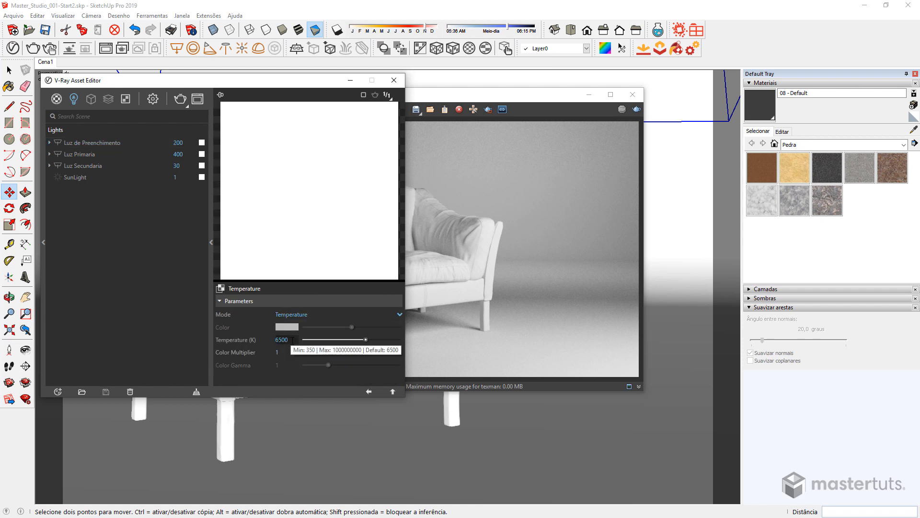
{"action": "type", "text": "50"}
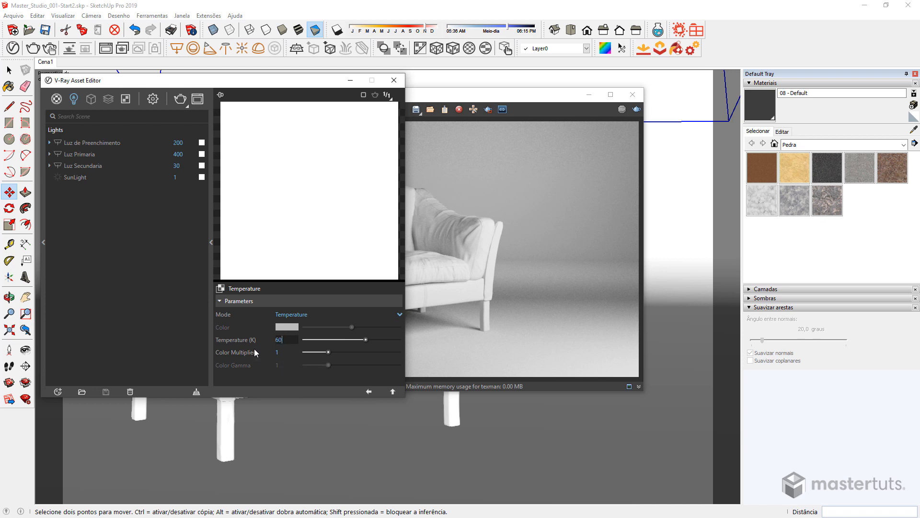
{"action": "type", "text": "00"}
{"action": "key", "text": "Return"}
- Close the asset editor and render the armchair again with the three temperature-colored lights
{"action": "left_click", "coordinate": [394, 80]}
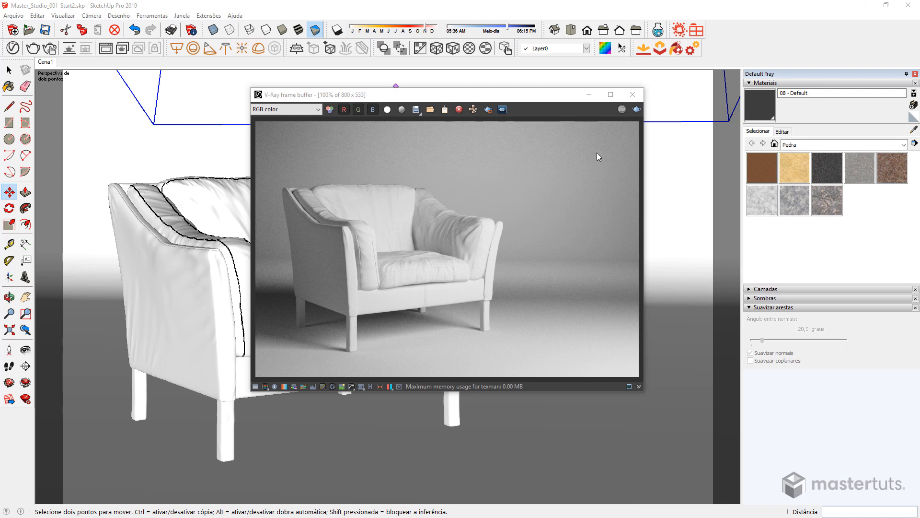
{"action": "left_click", "coordinate": [637, 109]}
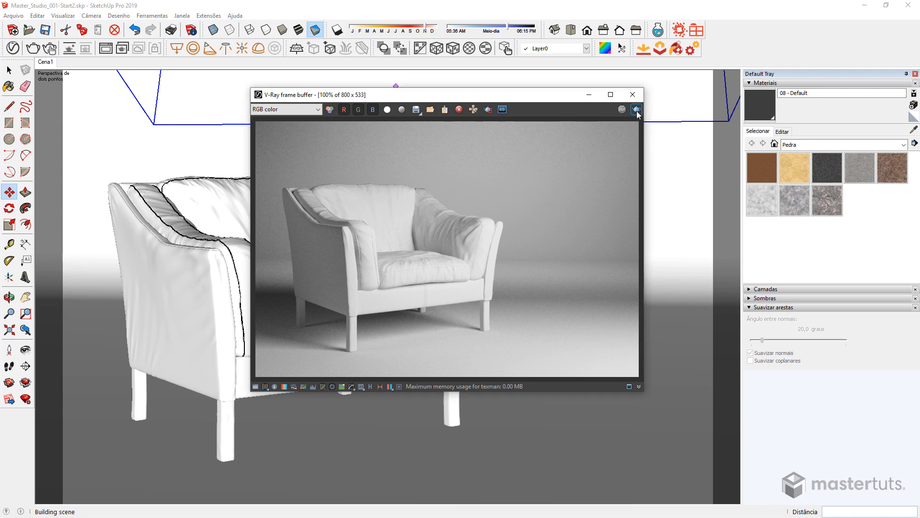